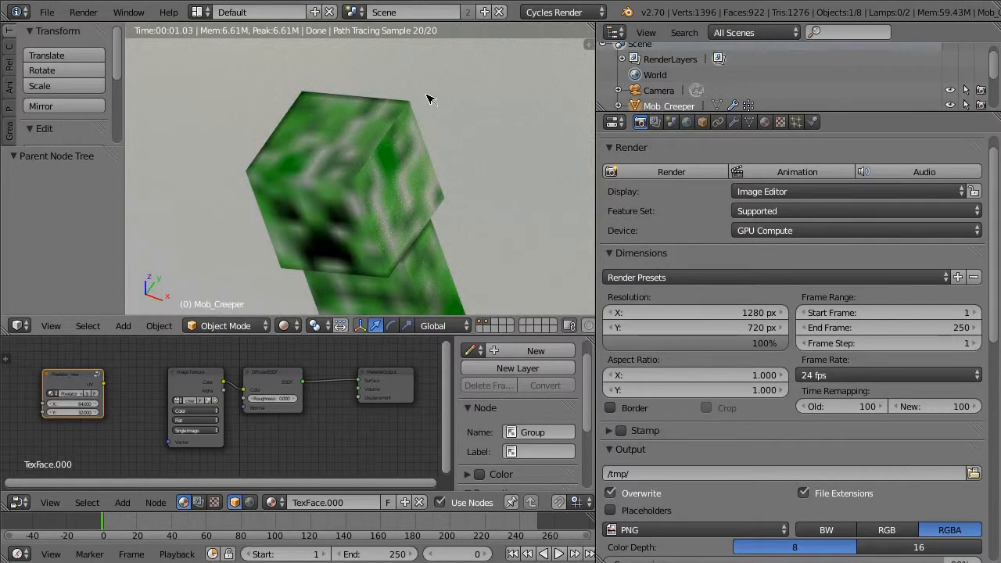
Step: Examine the creeper head's blurred texture in the rendered view and the unlinked Pixelator_new group in its material node tree
middle_drag(429, 98, 313, 256)
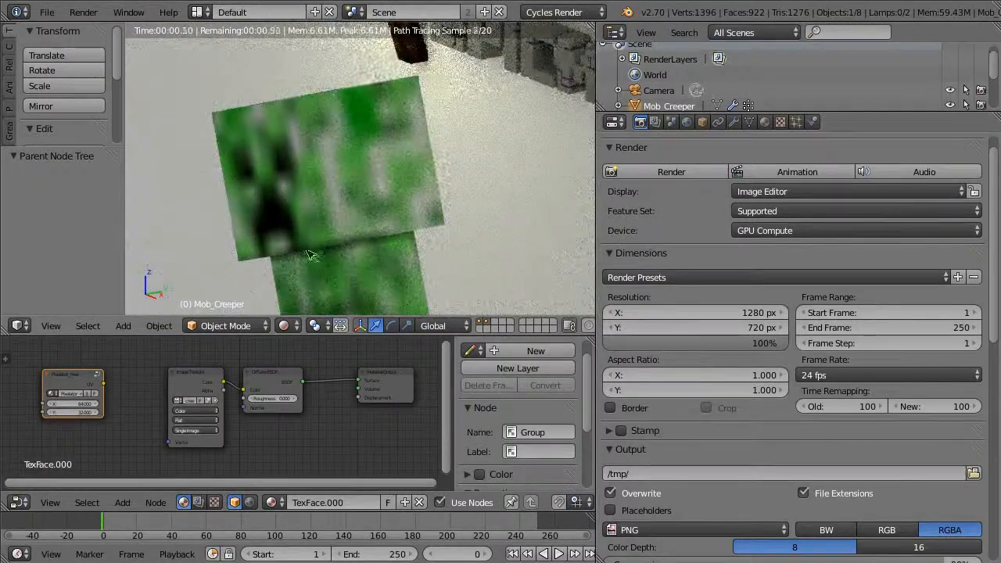
middle_drag(332, 141, 398, 192)
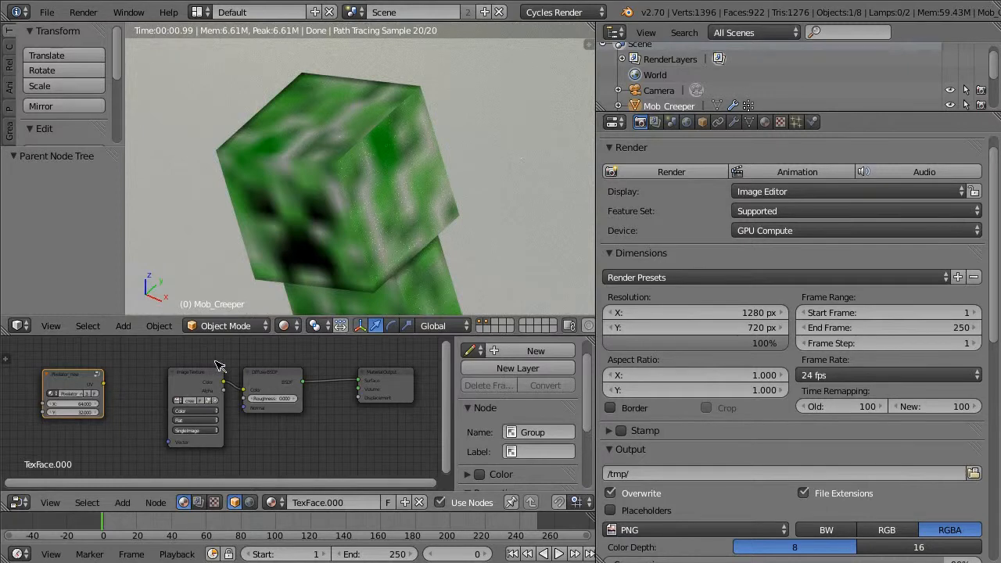
middle_drag(215, 361, 367, 323)
scroll(359, 368, up, 4)
middle_drag(334, 410, 317, 461)
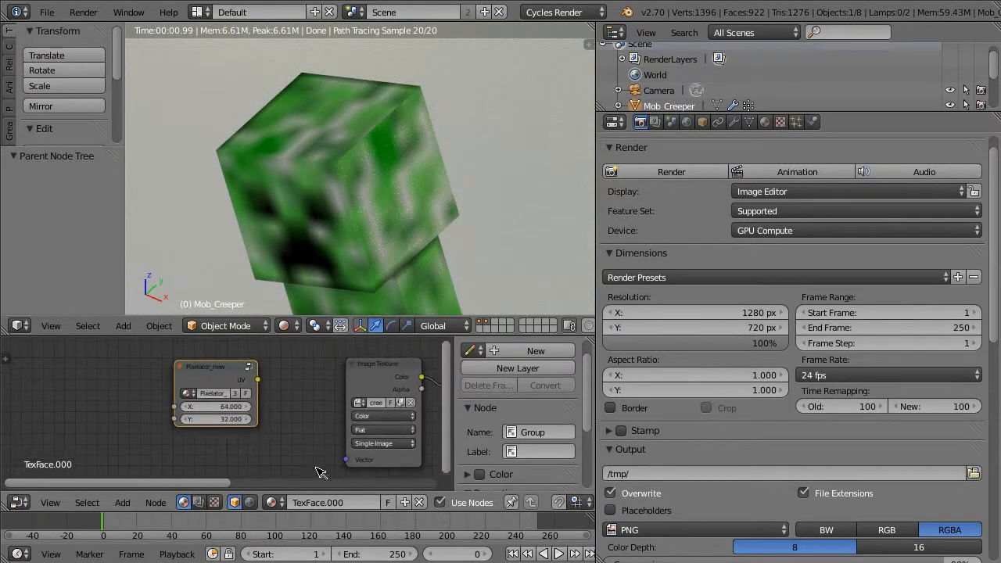
scroll(321, 472, up, 2)
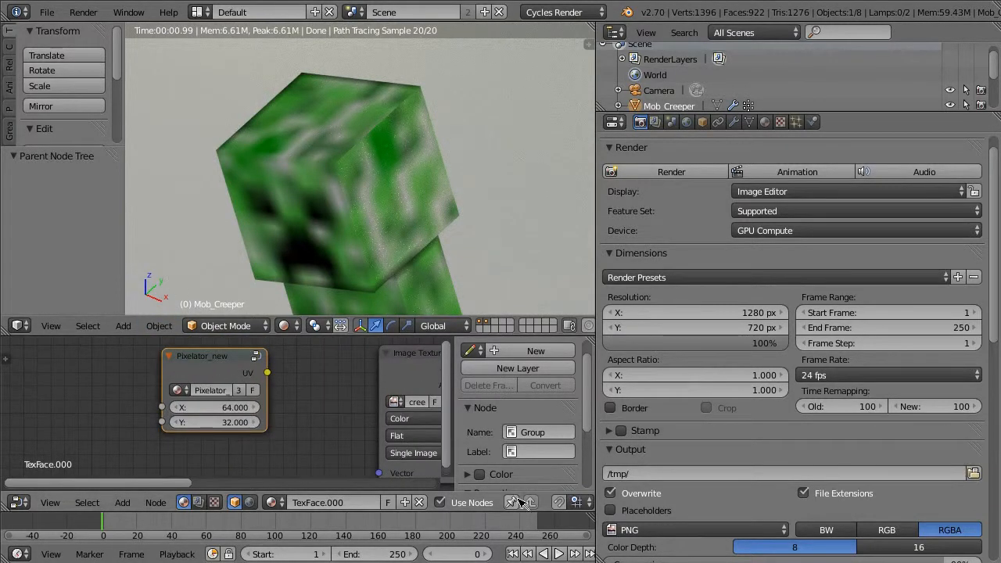
click(364, 362)
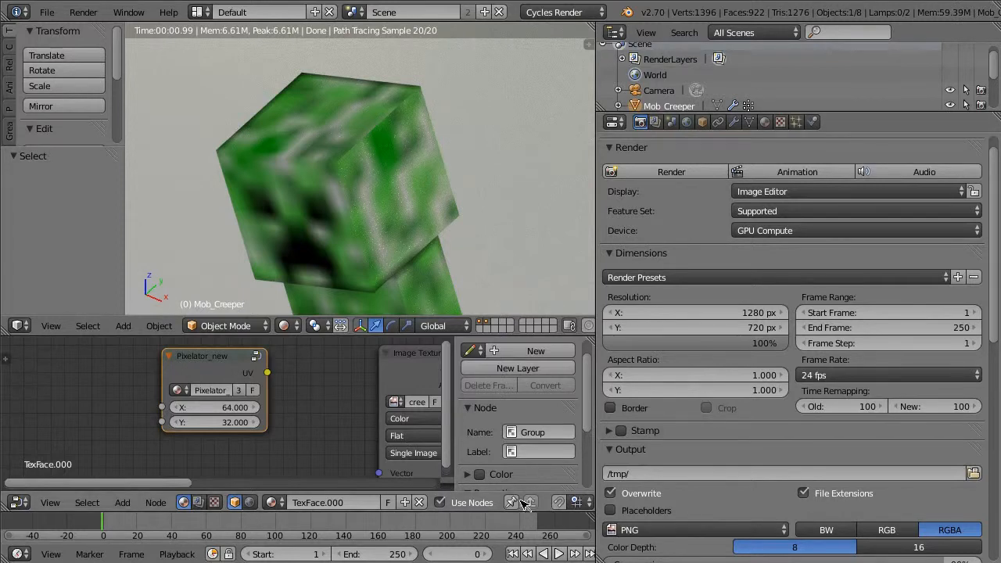
click(459, 501)
click(451, 504)
scroll(336, 399, down, 2)
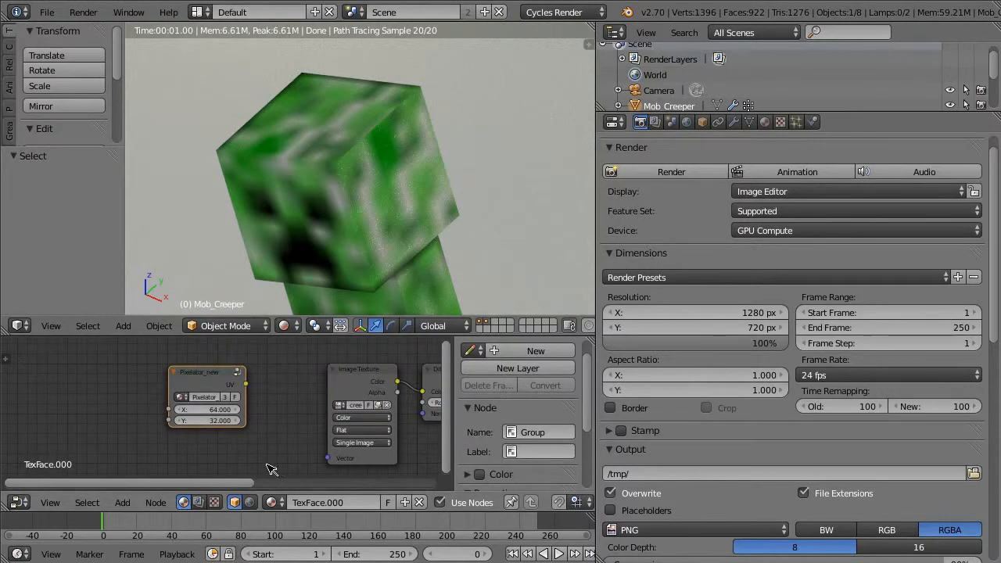
scroll(480, 205, down, 3)
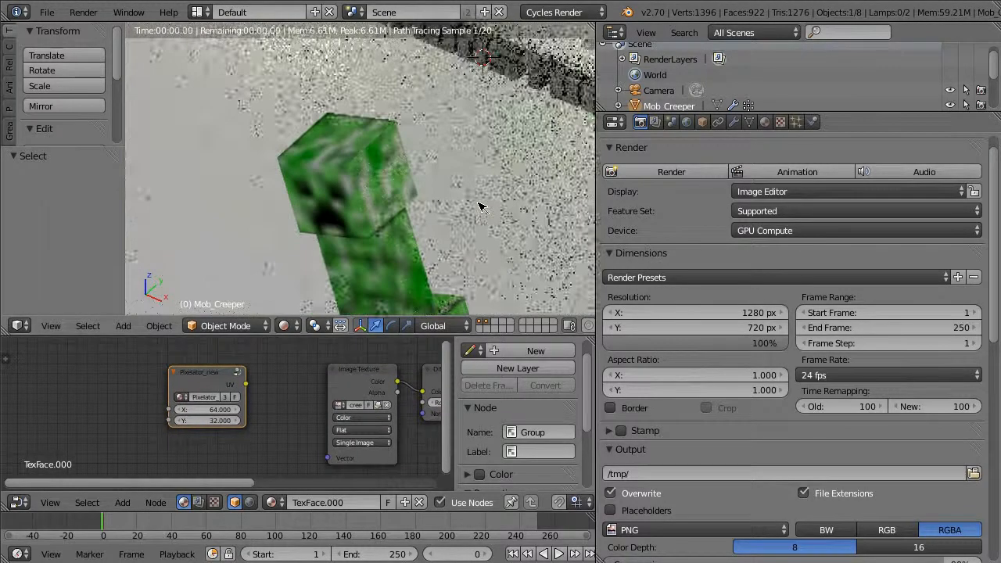
scroll(480, 205, up, 3)
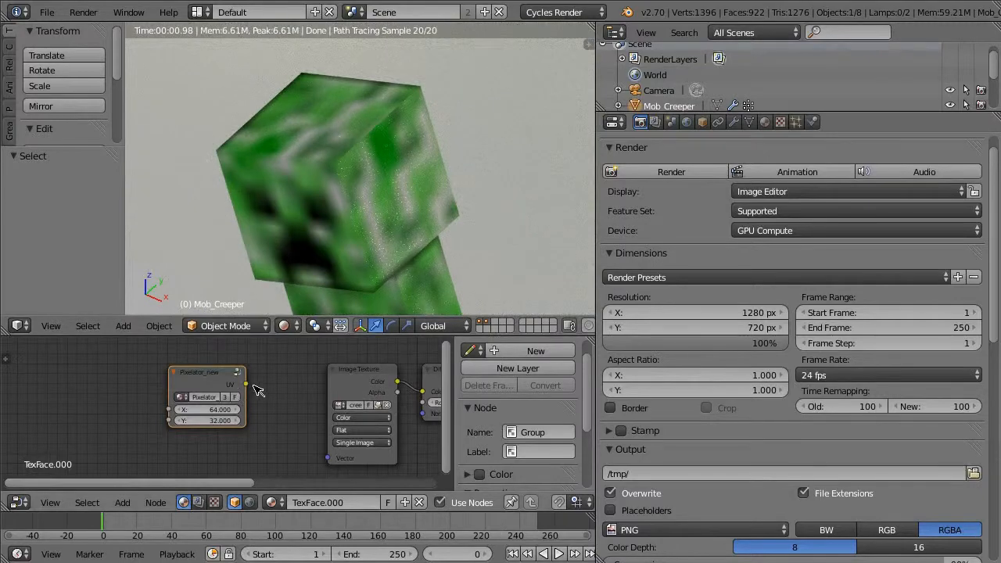
Step: Link the Pixelator_new UV output to the Image Texture's Vector input, preview the creeper, and disconnect the link again
drag(247, 383, 303, 426)
scroll(324, 153, up, 4)
middle_drag(313, 150, 287, 293)
drag(246, 384, 332, 462)
scroll(414, 213, down, 4)
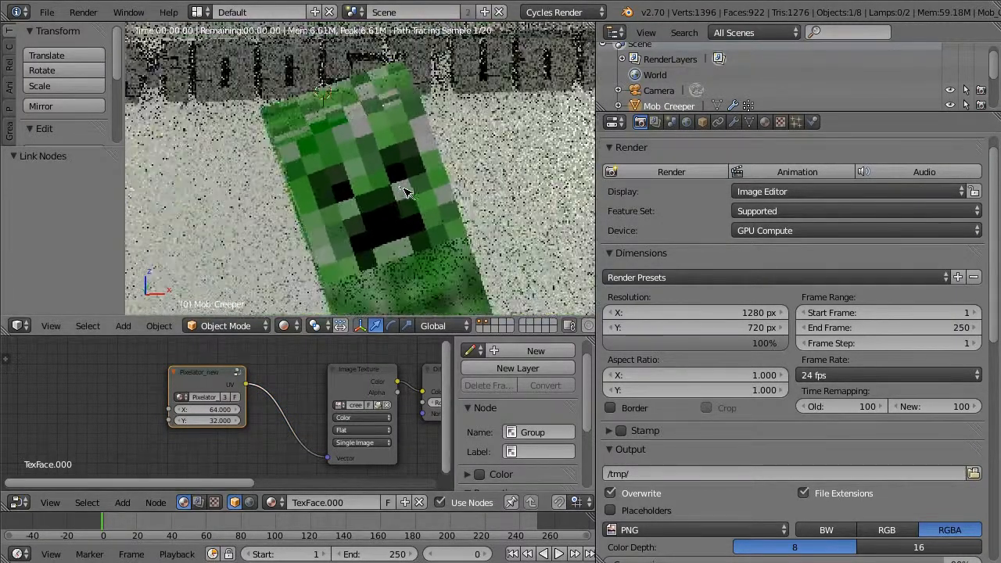
middle_drag(406, 188, 537, 150)
scroll(495, 188, down, 7)
middle_drag(495, 188, 375, 223)
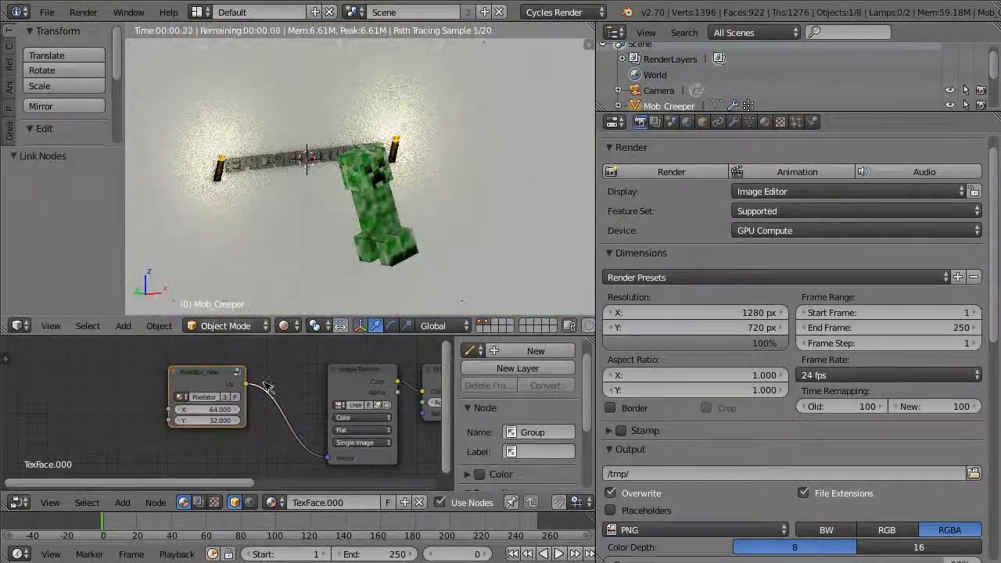
drag(329, 462, 289, 438)
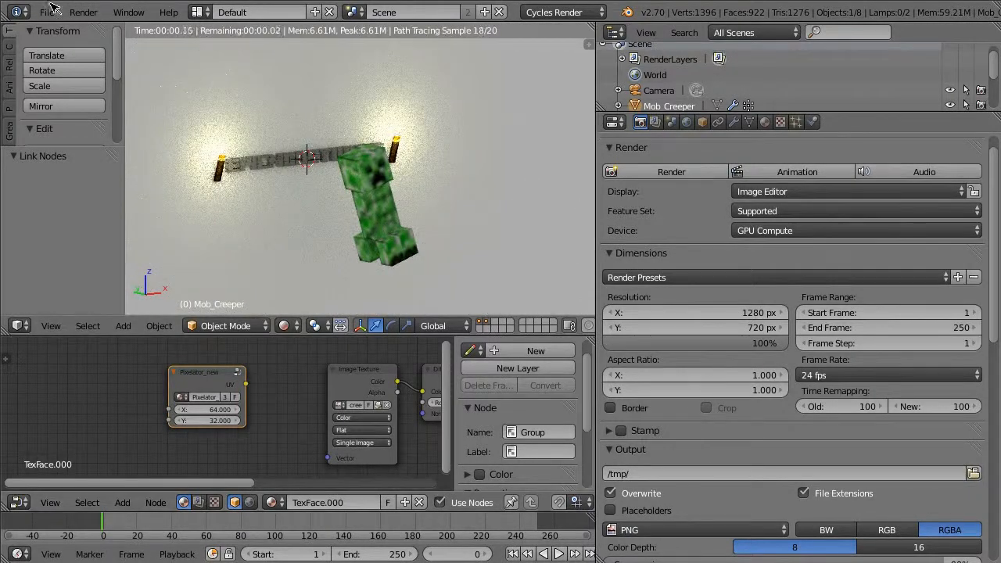
Step: Widen the 3D view and node editor by narrowing the outliner and properties area
click(47, 12)
click(78, 132)
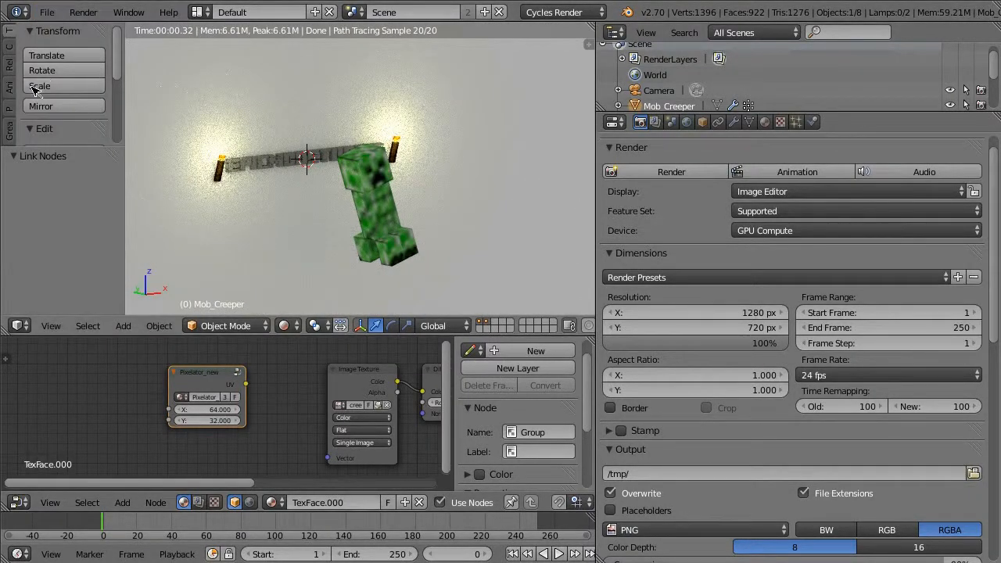
scroll(432, 148, up, 3)
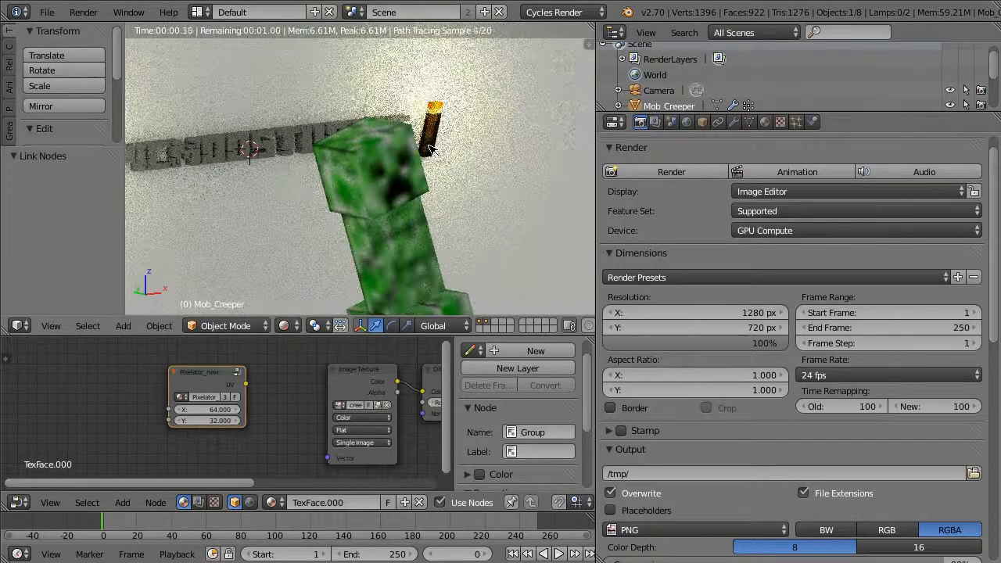
drag(595, 120, 788, 122)
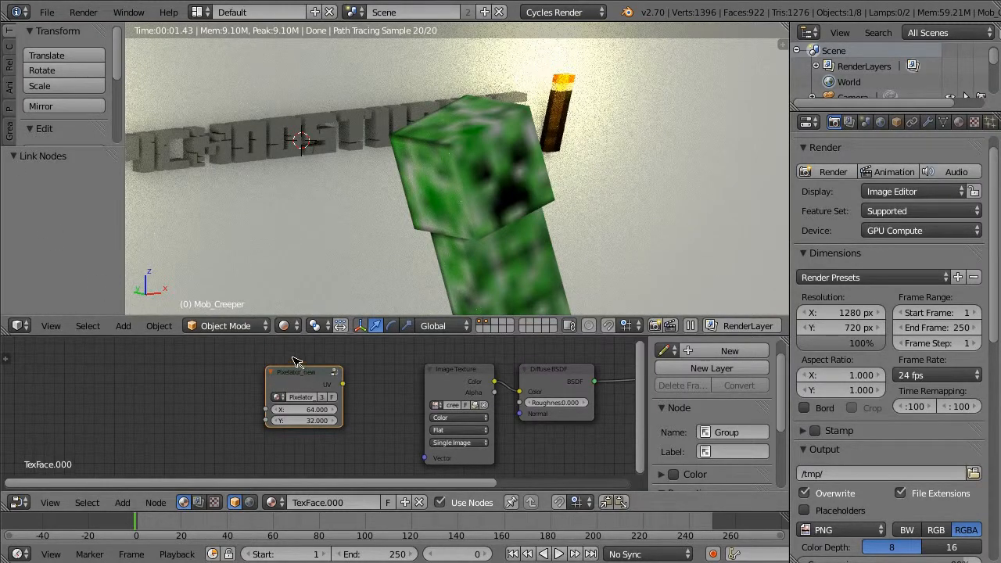
Step: Start appending from a library and browse to the animationblends folder inside blenderminecraft
click(48, 13)
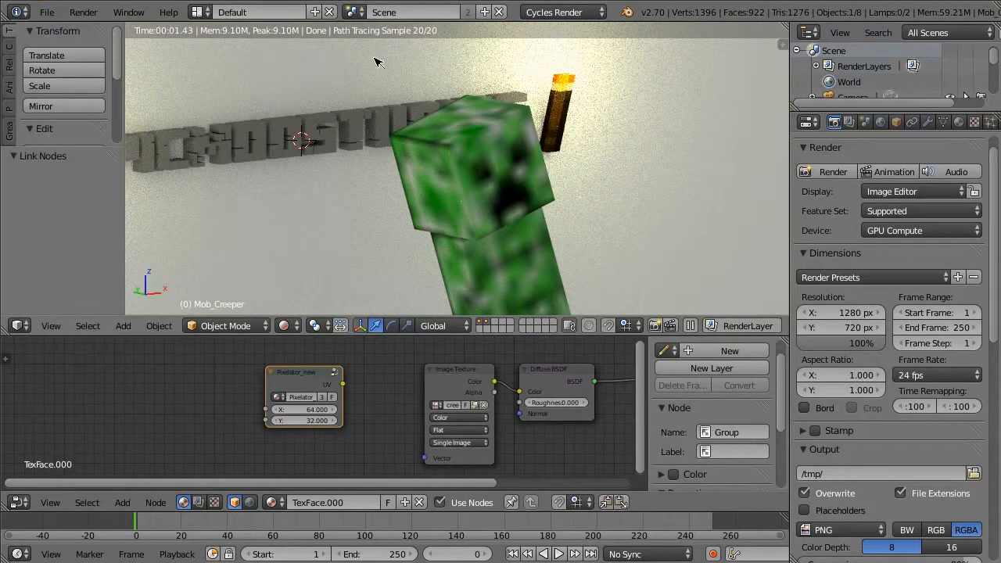
click(48, 13)
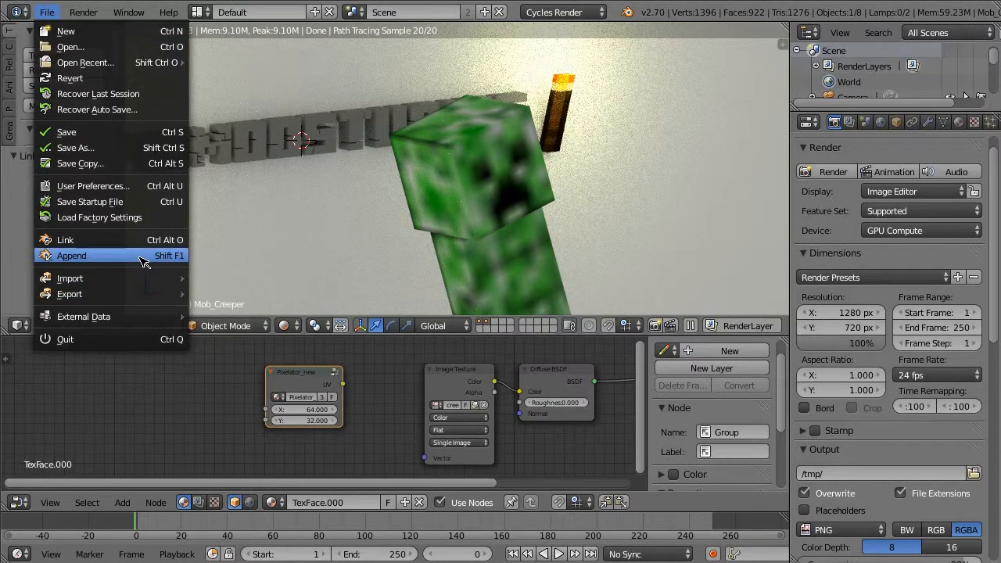
click(82, 256)
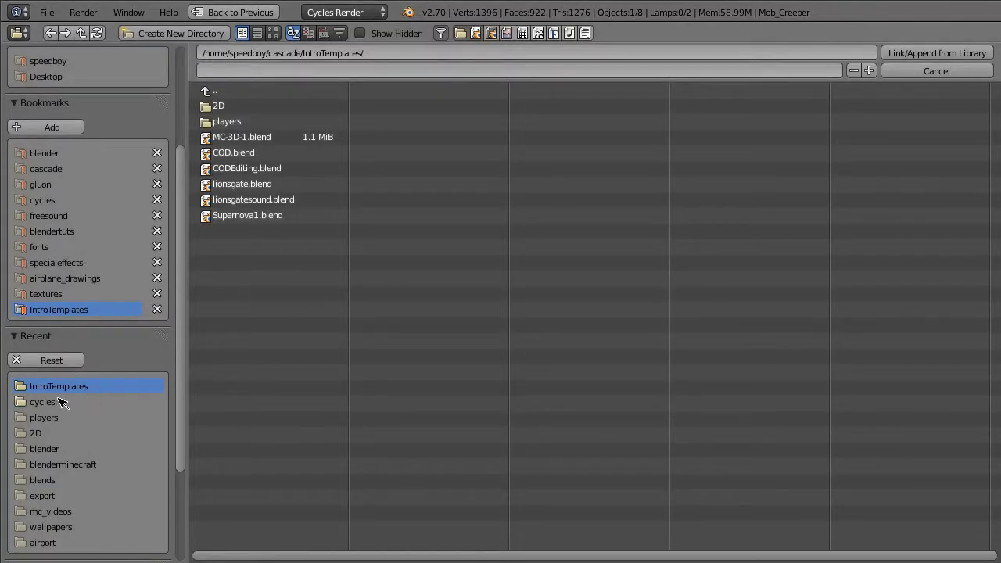
click(72, 466)
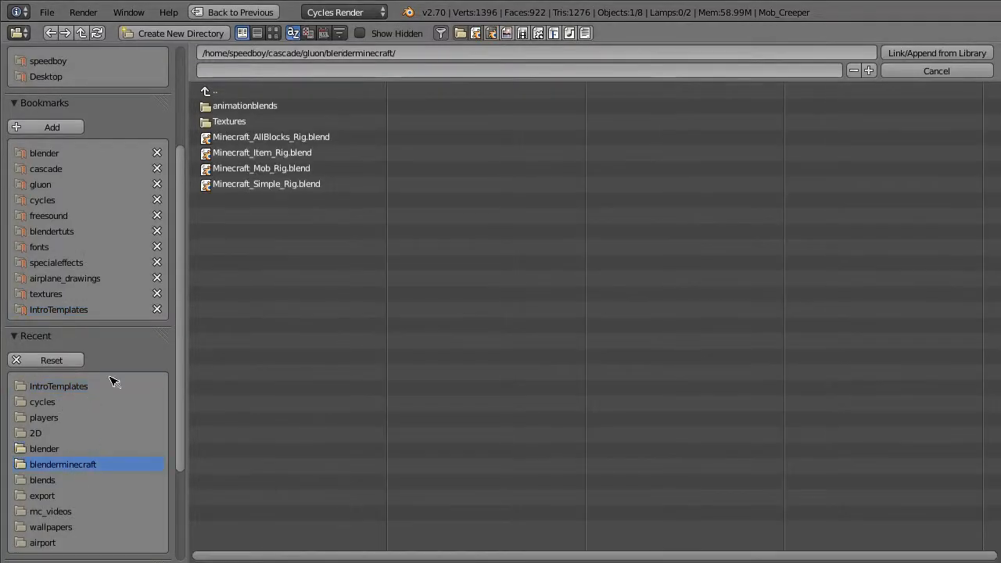
click(244, 118)
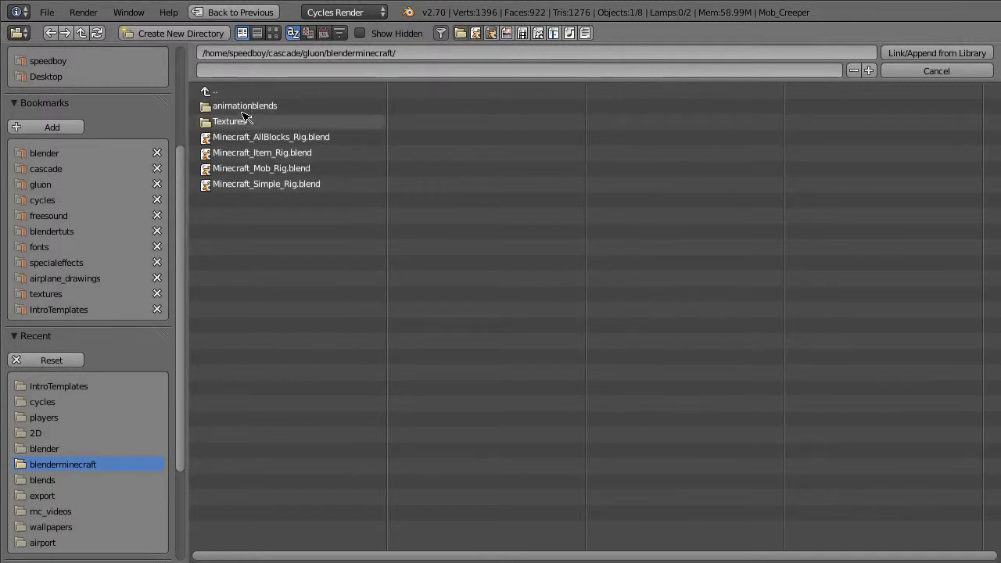
click(236, 93)
click(241, 107)
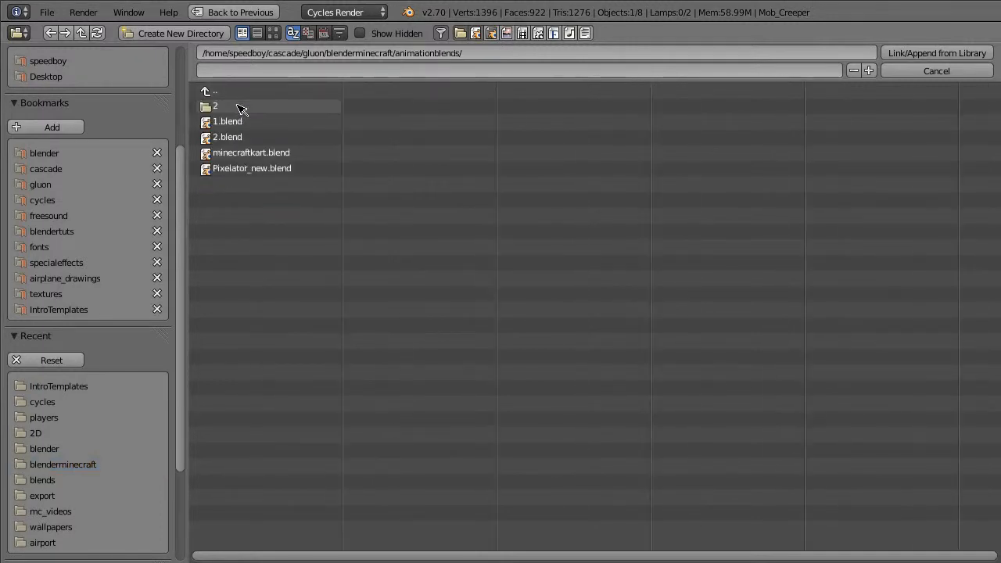
Step: Append the Pixelator_new node tree from the NodeTree category of Pixelator_new.blend
click(312, 175)
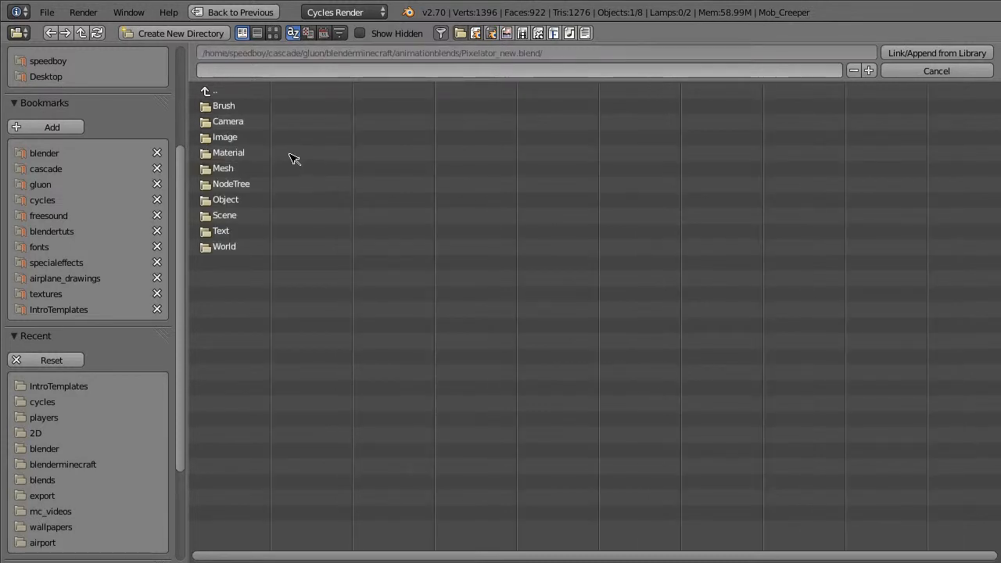
click(235, 91)
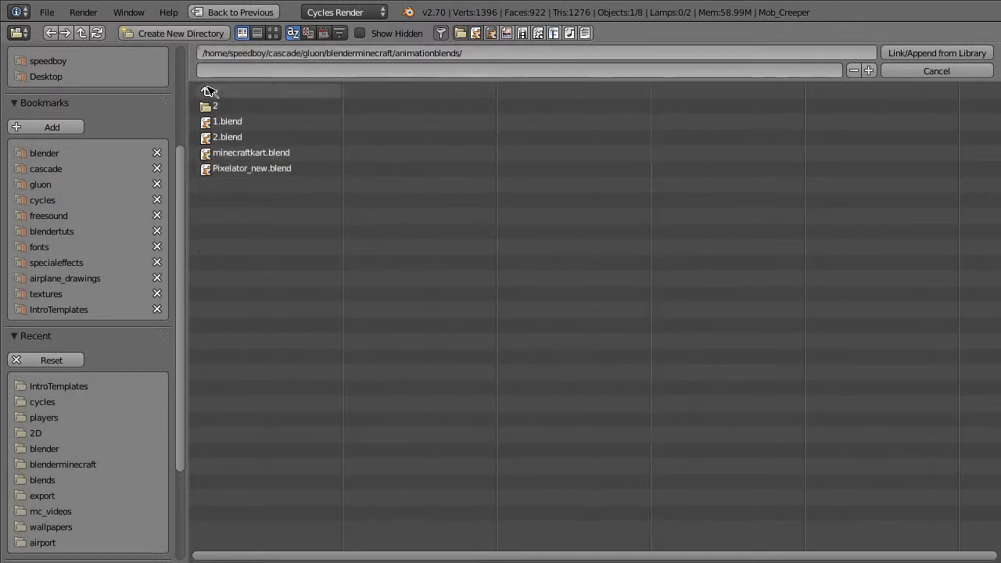
click(279, 176)
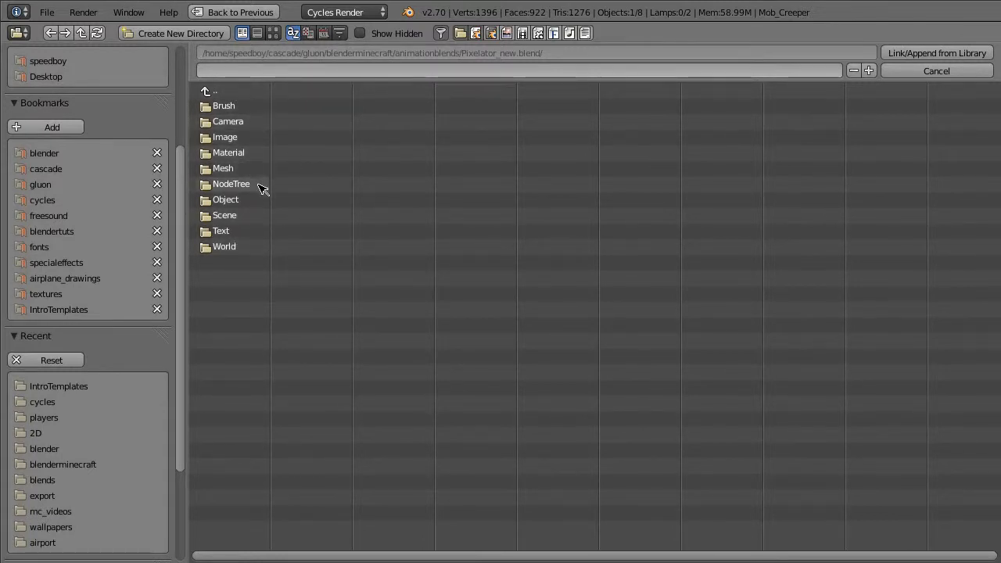
click(235, 184)
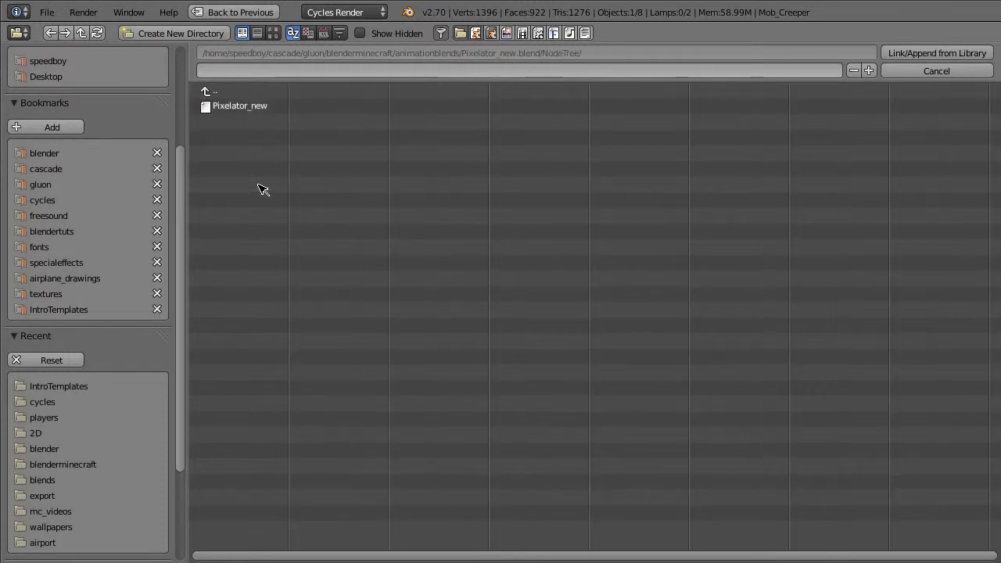
click(266, 110)
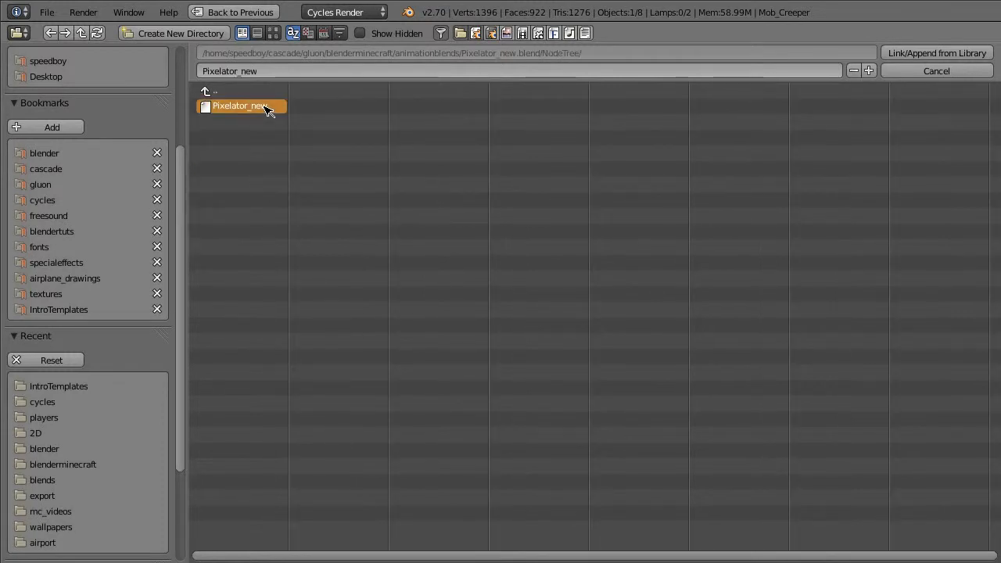
click(924, 56)
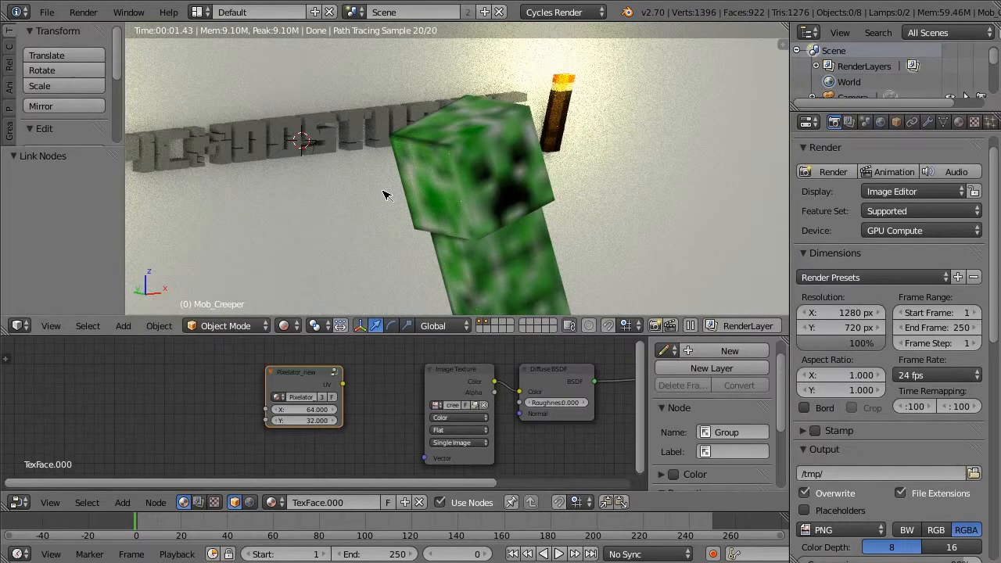
Step: Delete the existing Pixelator_new node and add a fresh Pixelator_new group before the Image Texture node
key(x)
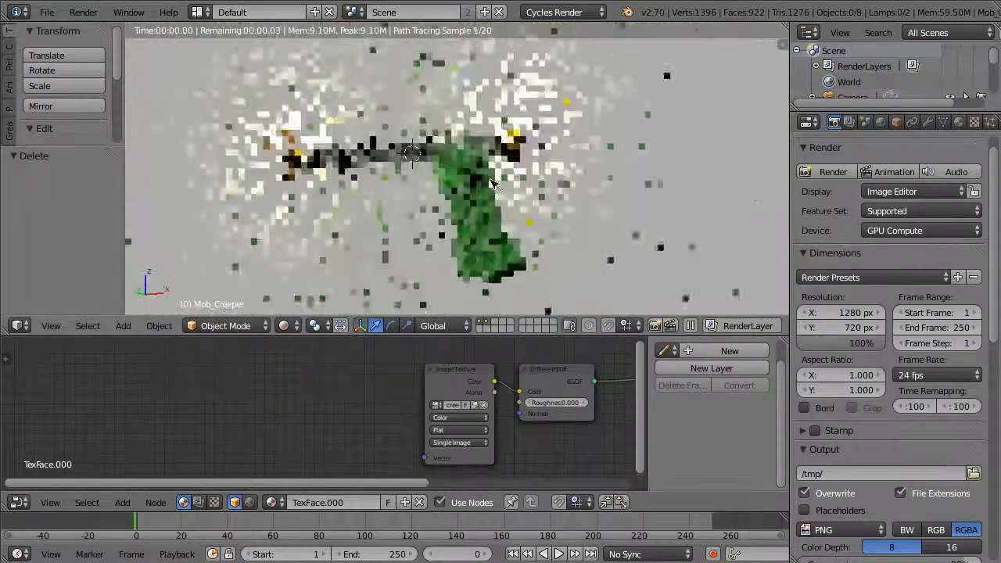
click(155, 502)
click(158, 503)
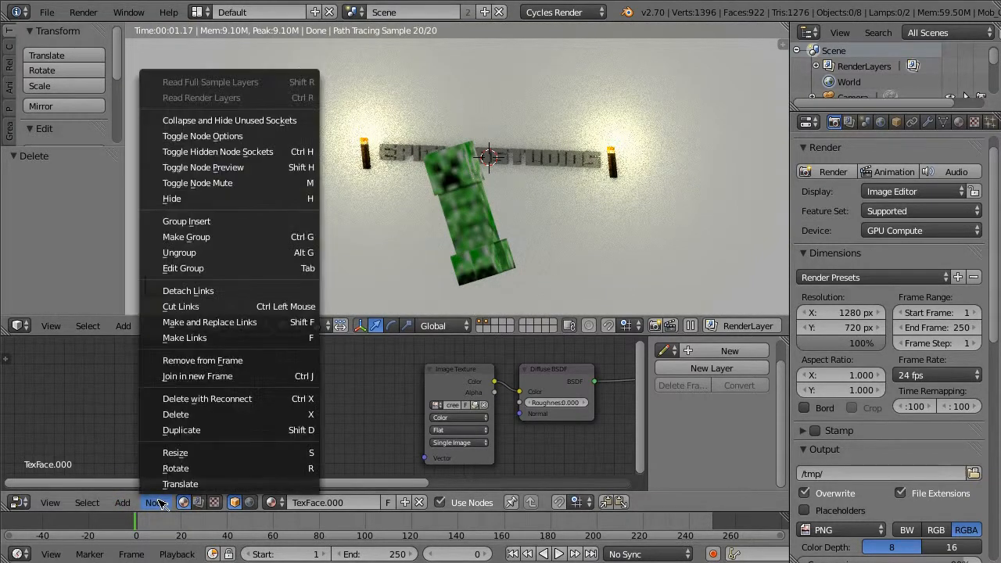
click(123, 502)
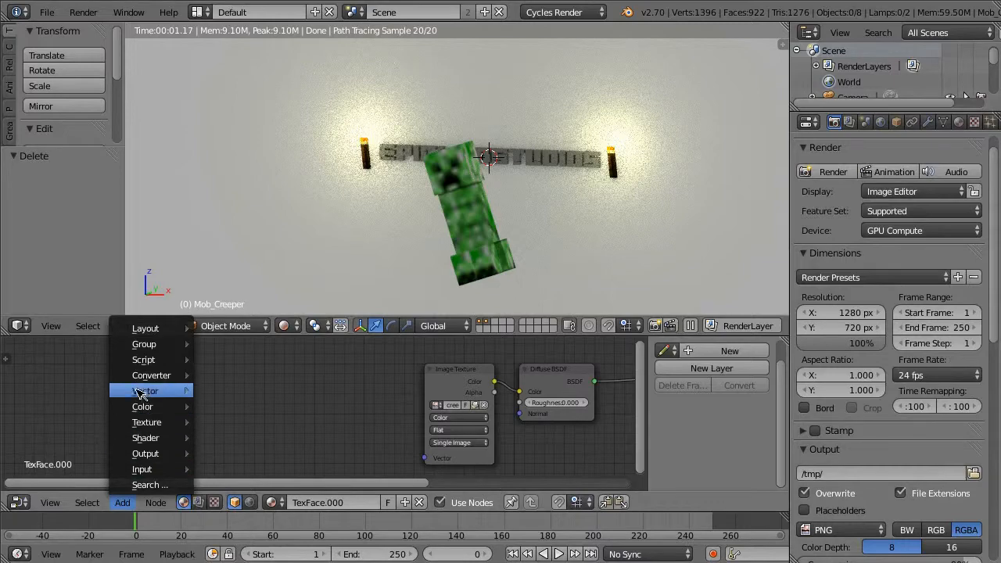
mouse_move(141, 347)
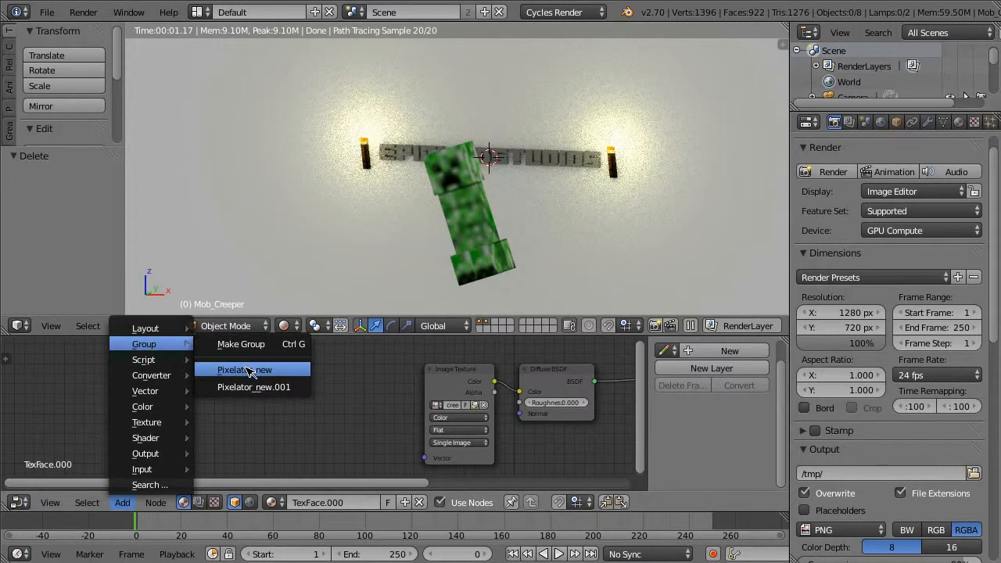
click(247, 369)
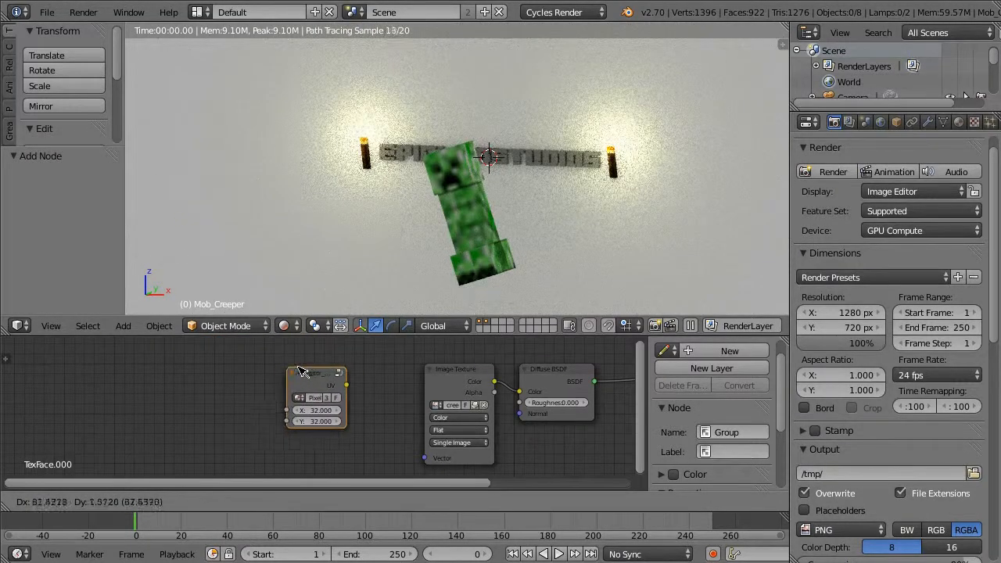
click(316, 378)
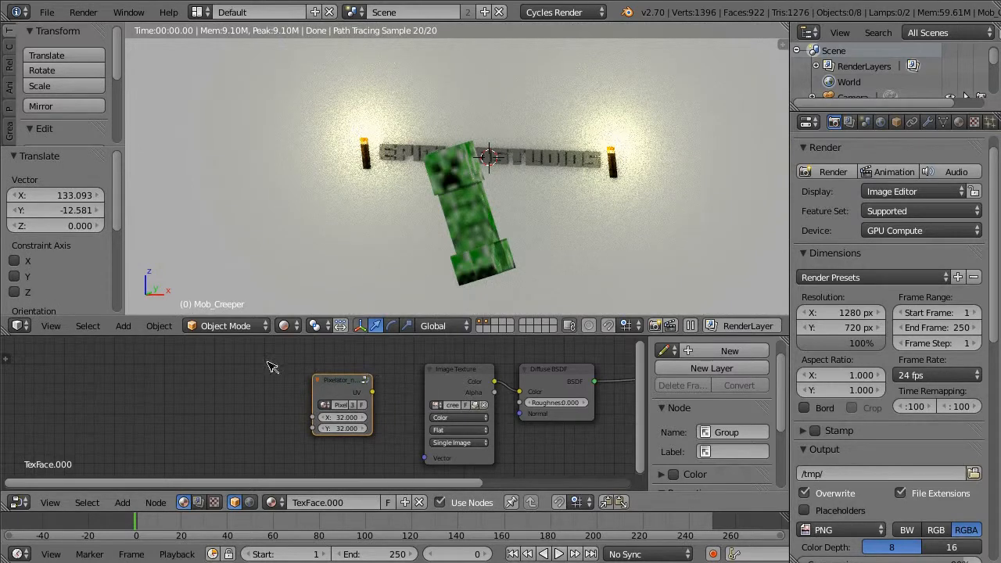
scroll(293, 370, up, 4)
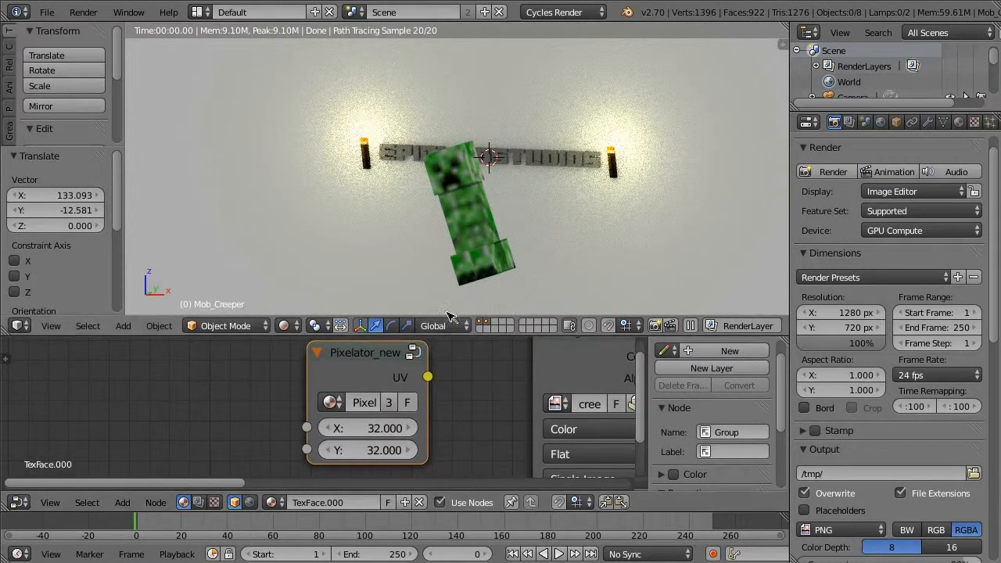
middle_drag(404, 397, 149, 447)
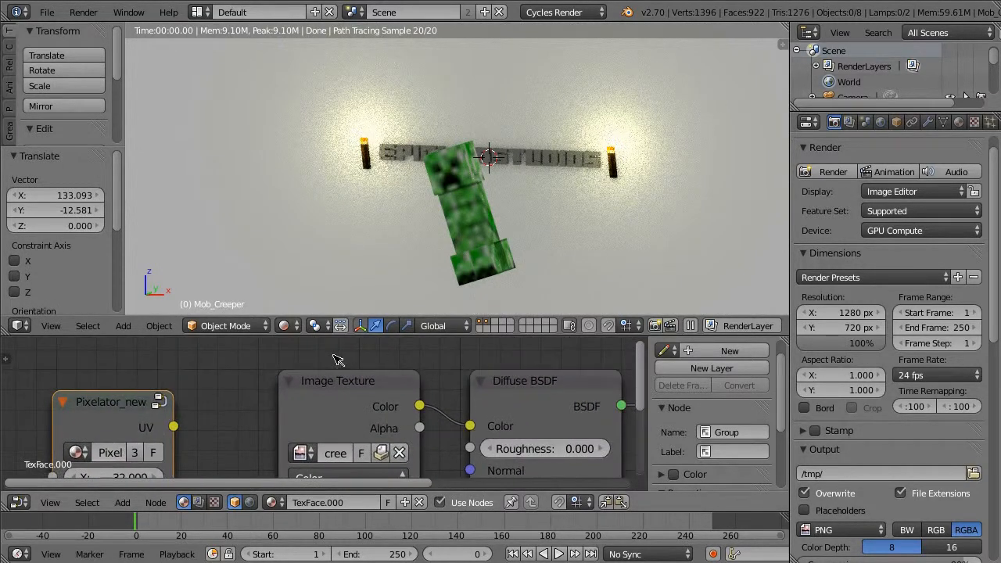
middle_drag(92, 416, 143, 381)
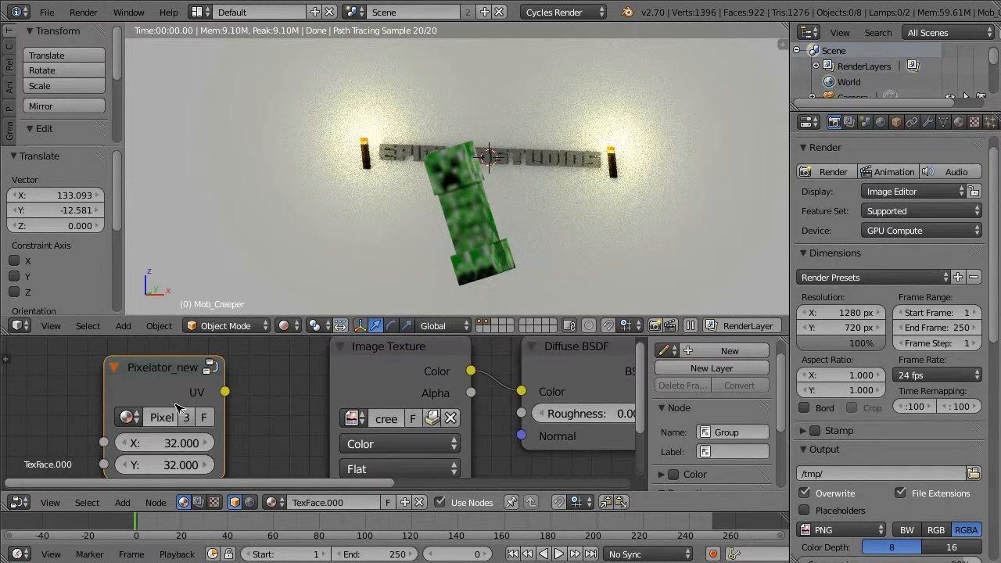
Step: Link the Pixelator_new node's UV output to the Image Texture node's Vector input and inspect the creeper head's render
scroll(178, 408, down, 4)
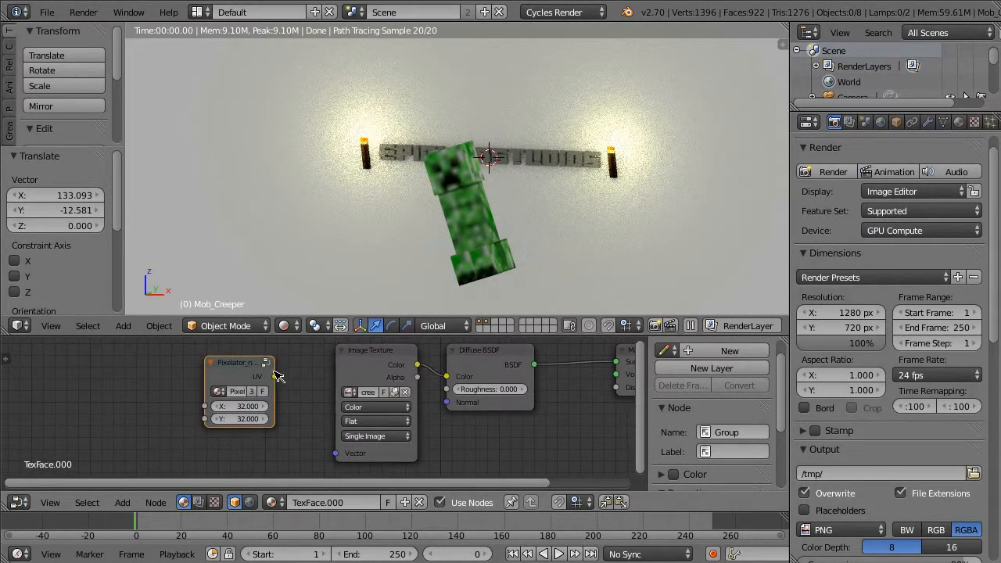
drag(274, 376, 343, 455)
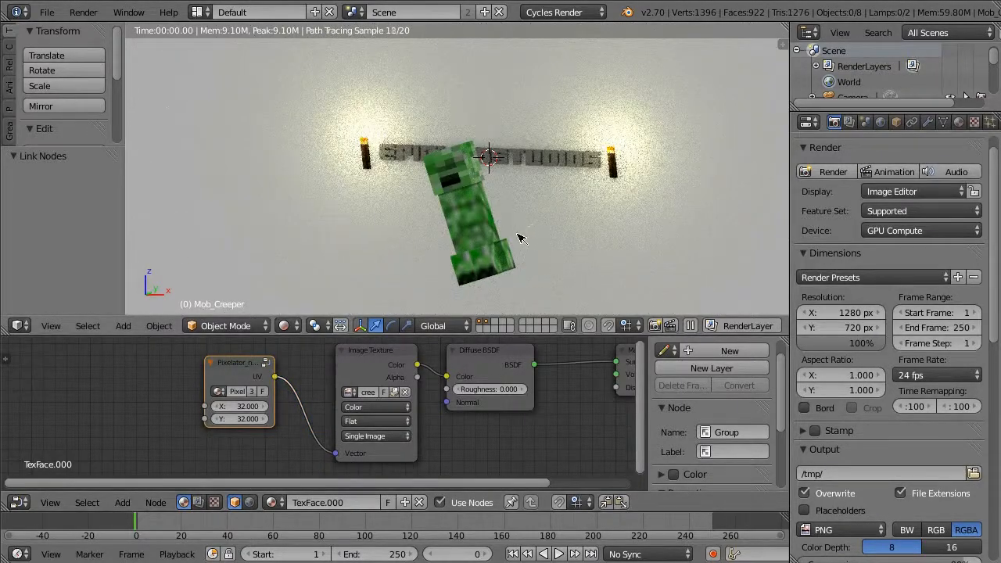
scroll(534, 200, up, 6)
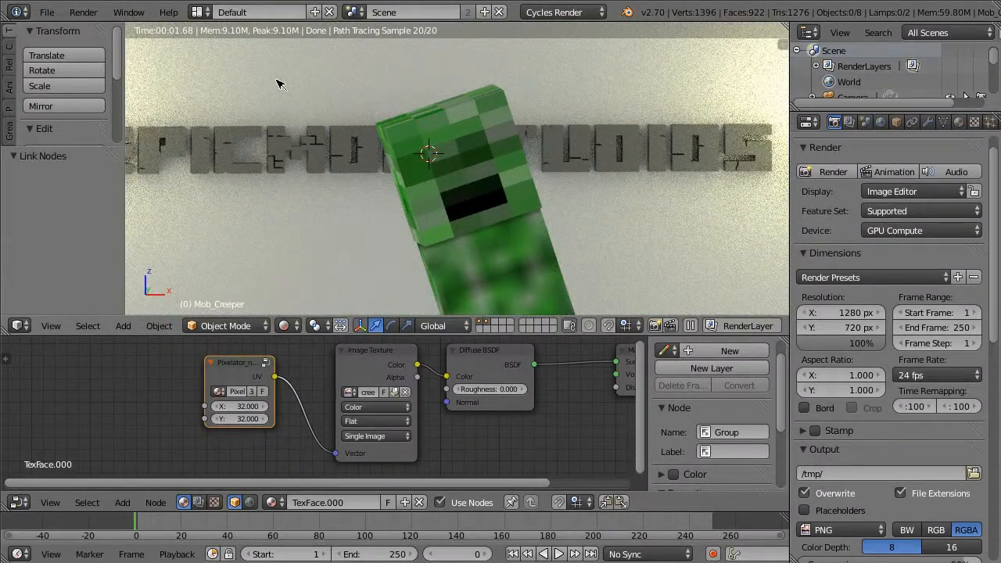
Step: Switch to the UV Editing screen layout and display the creeper.png.000 texture in the image editor
click(208, 12)
click(201, 8)
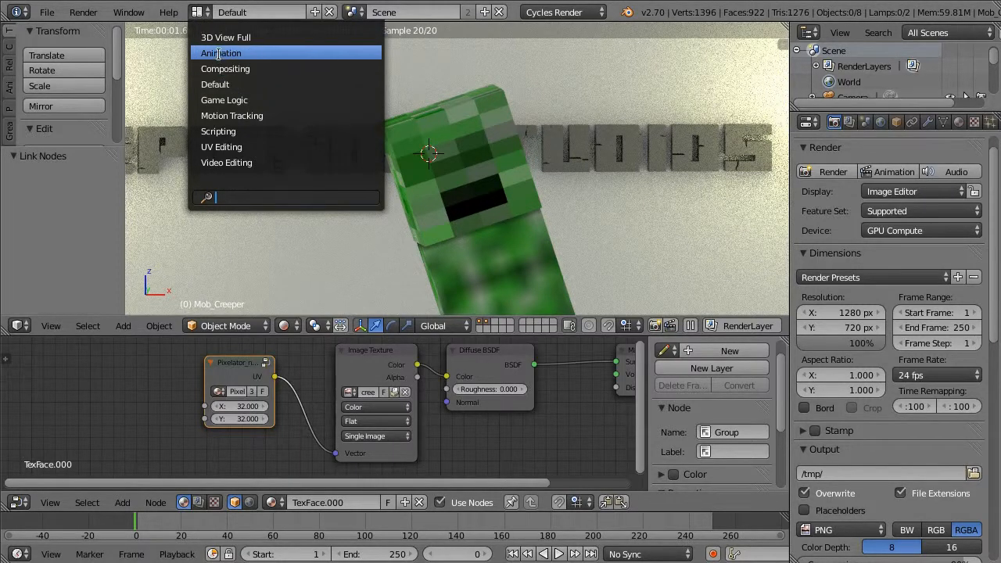
click(258, 147)
scroll(188, 305, up, 3)
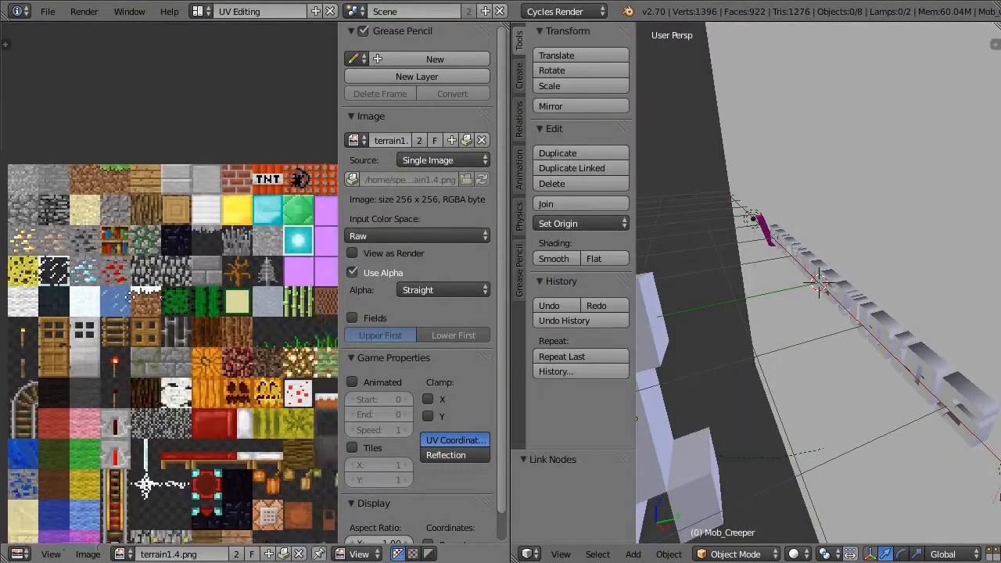
scroll(187, 305, down, 6)
scroll(189, 304, up, 6)
scroll(189, 303, up, 1)
middle_drag(227, 309, 416, 261)
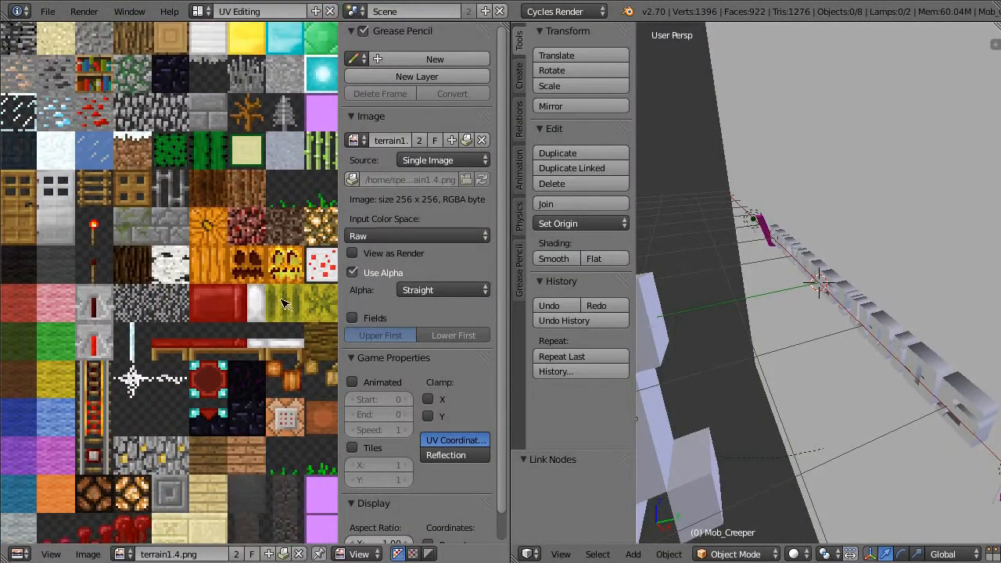
click(122, 554)
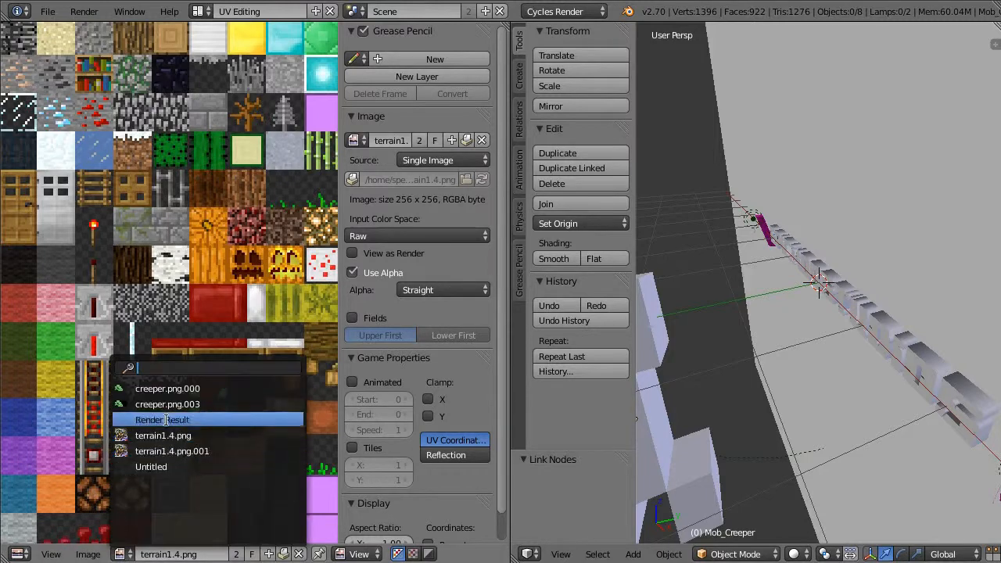
click(213, 387)
scroll(131, 314, up, 1)
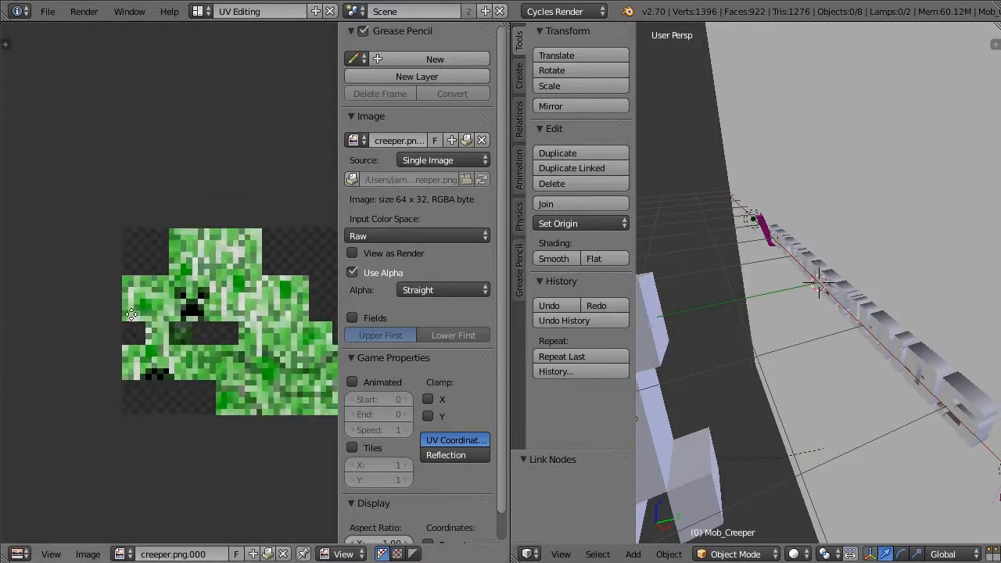
scroll(131, 314, up, 3)
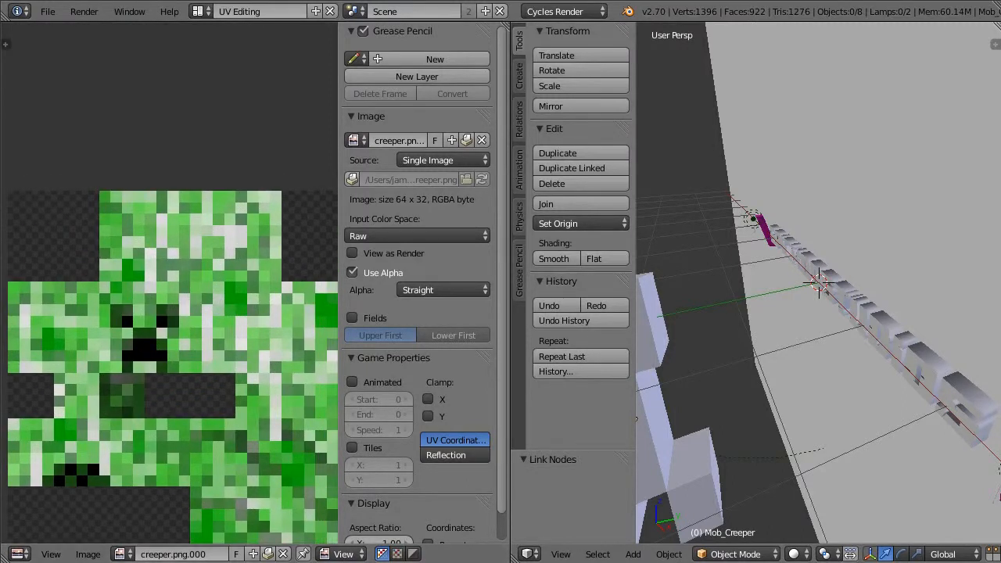
Step: Check the creeper texture's pixel dimensions in the image properties and hide the properties sidebar
key(t)
key(t)
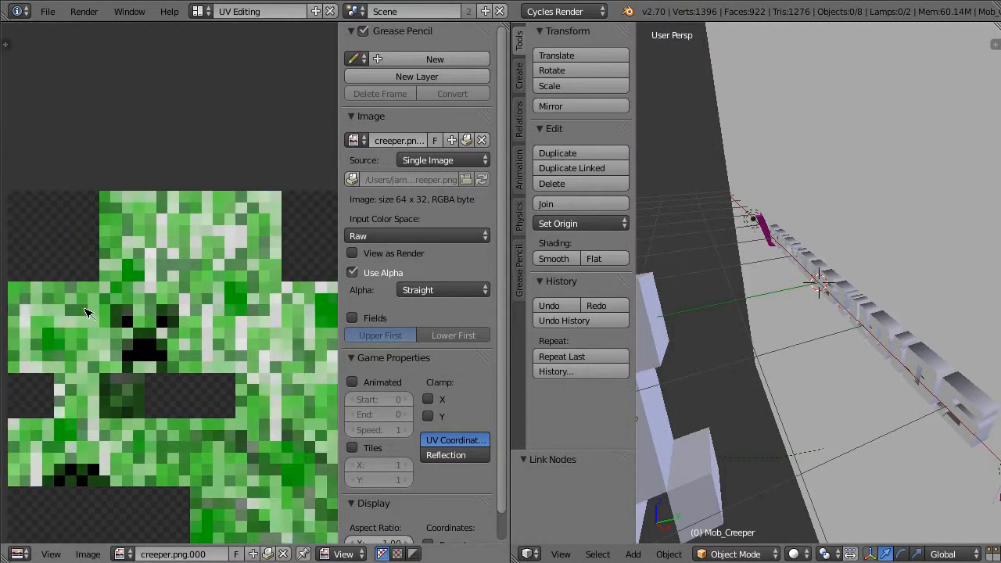
key(n)
key(n)
key(n)
key(n)
scroll(396, 172, down, 1)
scroll(391, 161, up, 1)
click(352, 114)
click(352, 114)
key(n)
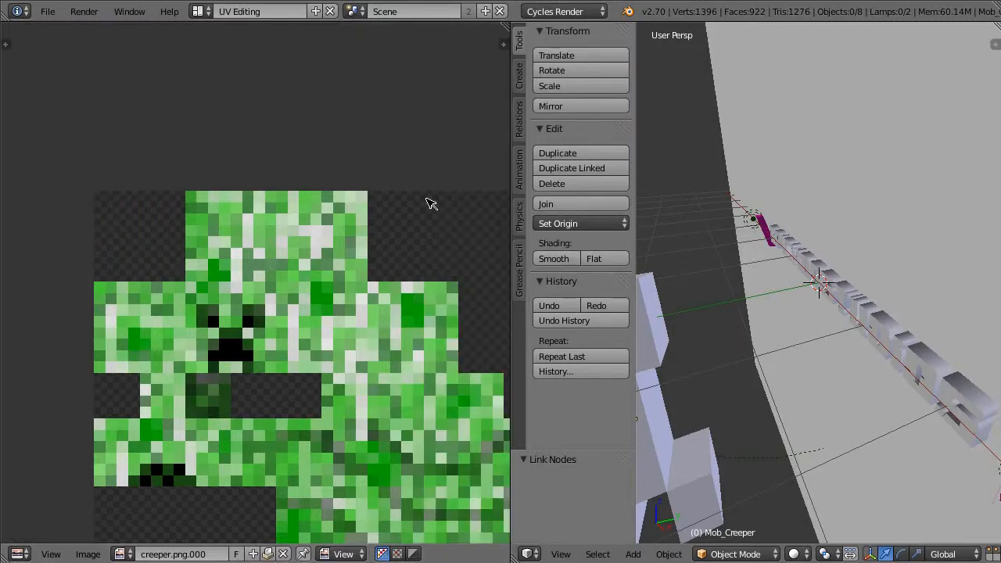
Step: Return to the Default screen layout and set the Pixelator_new node's X to 64 and Y to 32
click(200, 11)
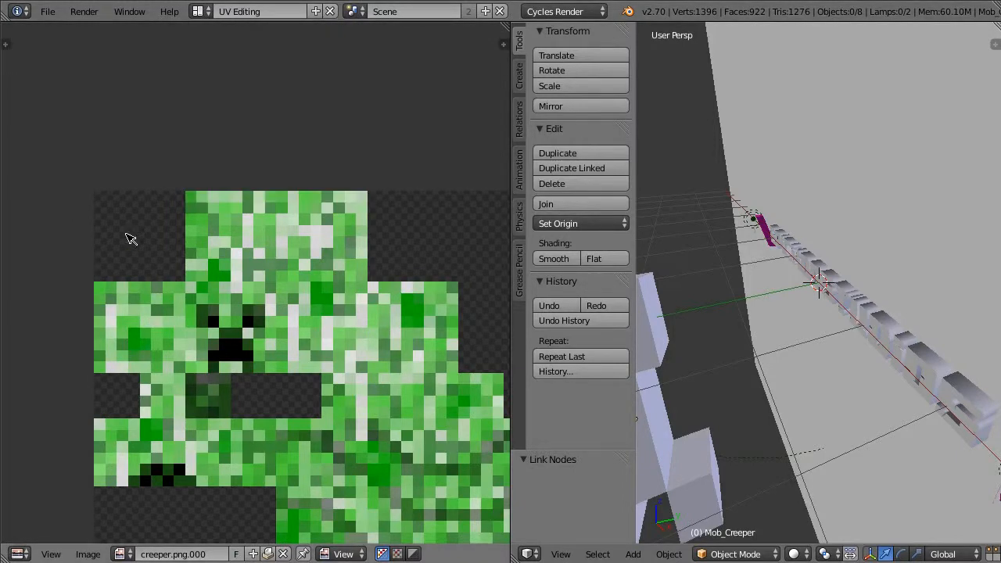
scroll(397, 205, down, 5)
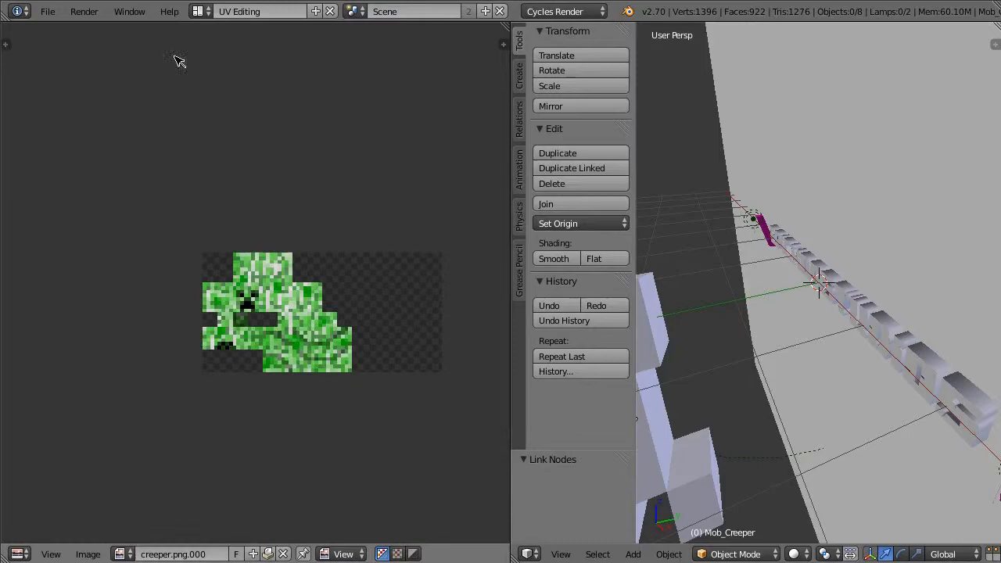
click(200, 11)
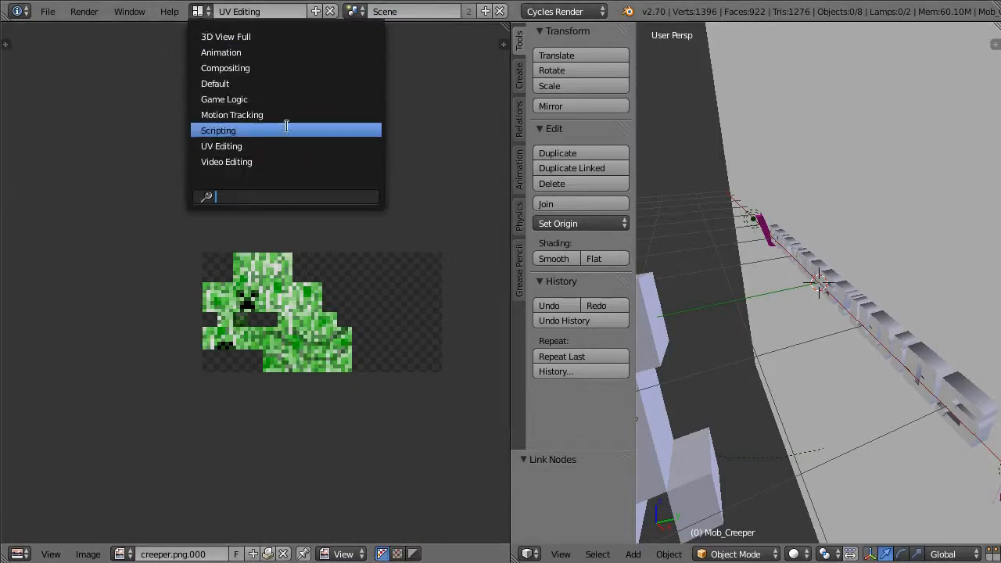
click(286, 84)
click(244, 407)
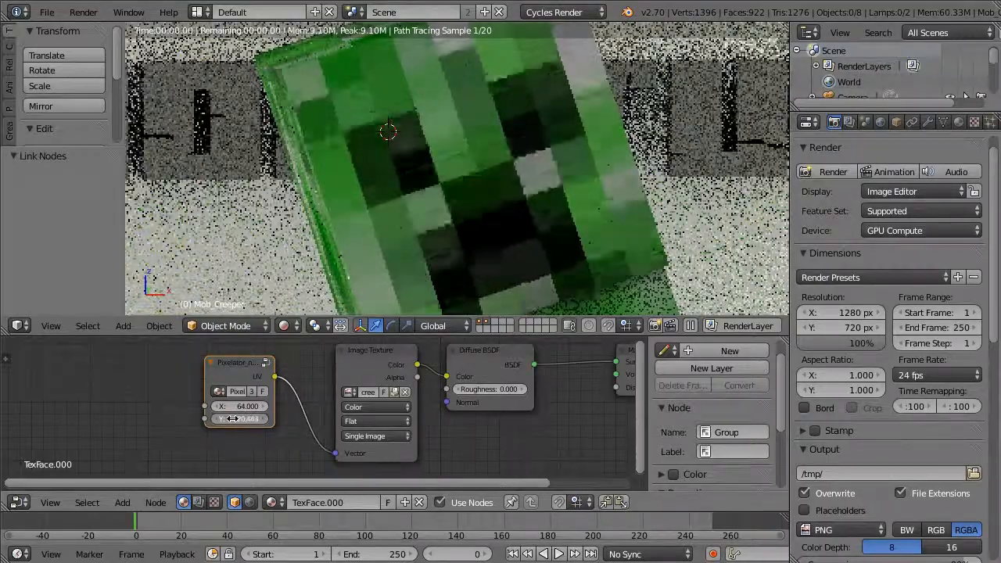
drag(232, 419, 202, 352)
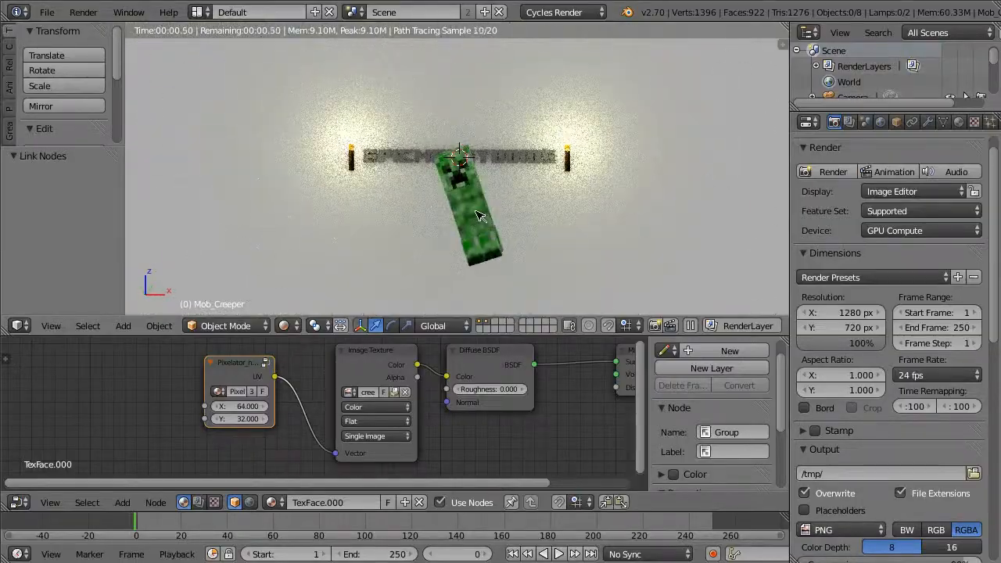
Step: Put Mob_Creeper into Edit Mode with Material viewport shading and select a side face of its head
scroll(480, 216, up, 5)
middle_drag(457, 211, 321, 143)
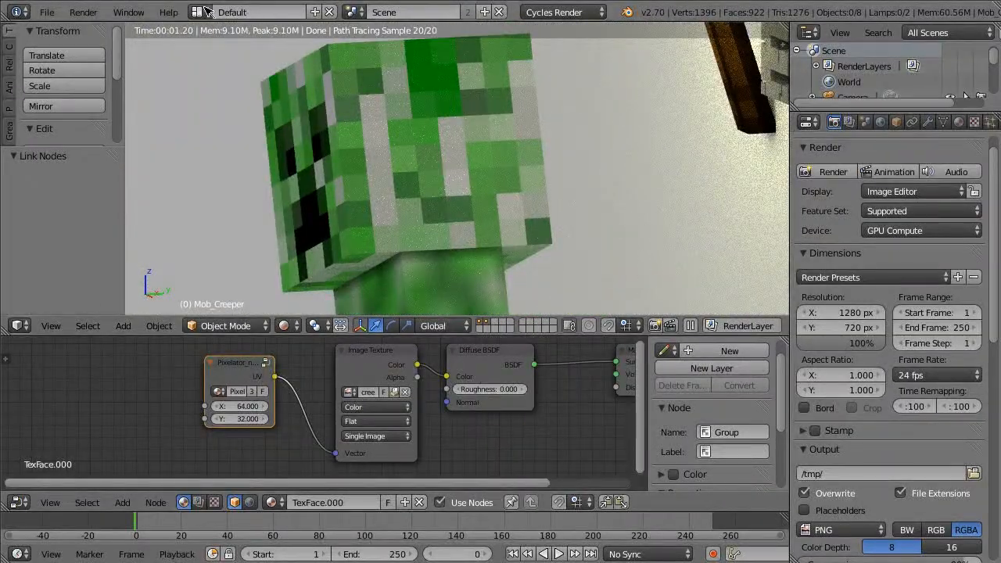
key(Tab)
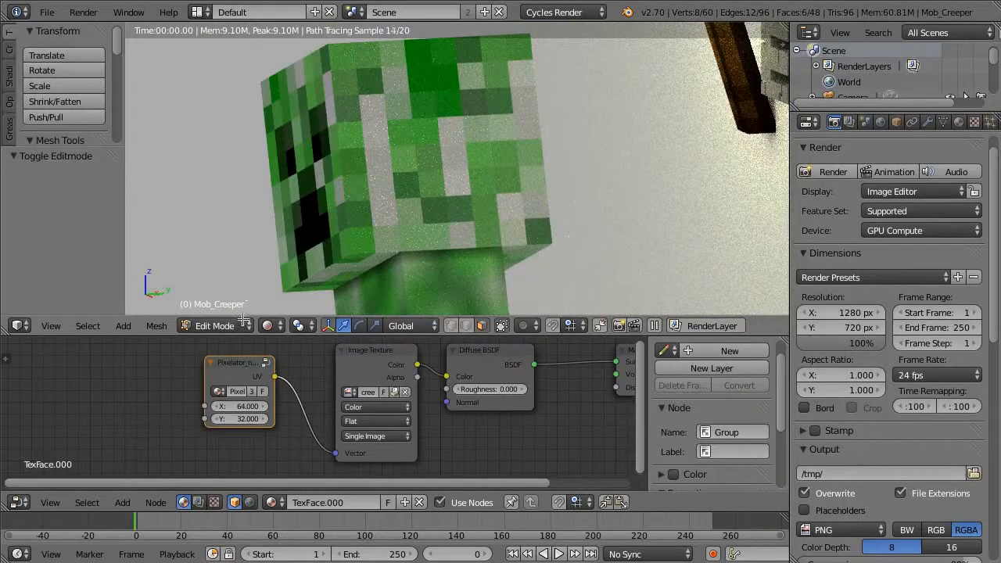
click(277, 325)
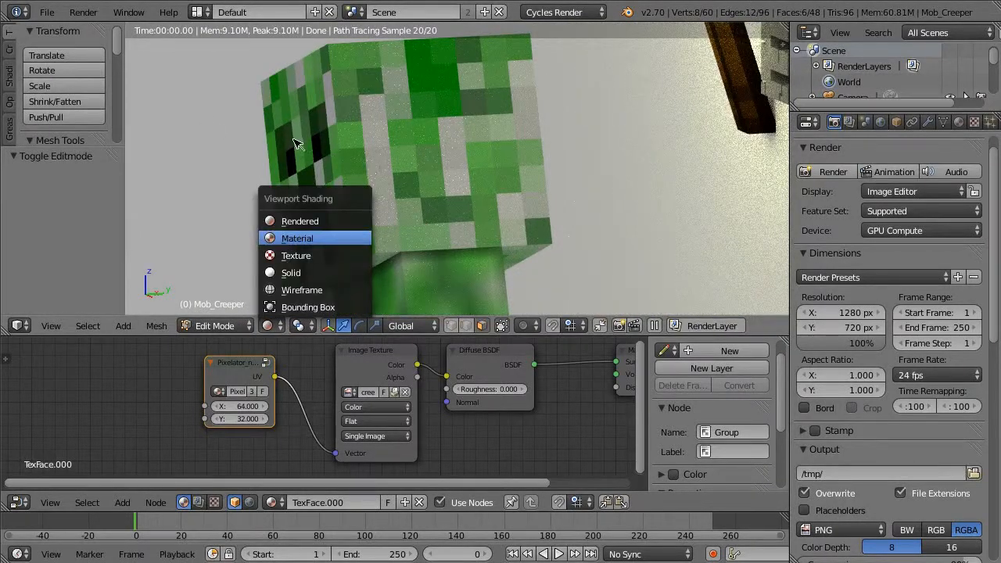
click(300, 241)
mouse_move(385, 161)
middle_down()
mouse_move(536, 159)
mouse_move(520, 93)
middle_up()
scroll(519, 92, down, 7)
middle_drag(462, 194, 583, 139)
right_click(444, 163)
middle_drag(447, 164, 367, 180)
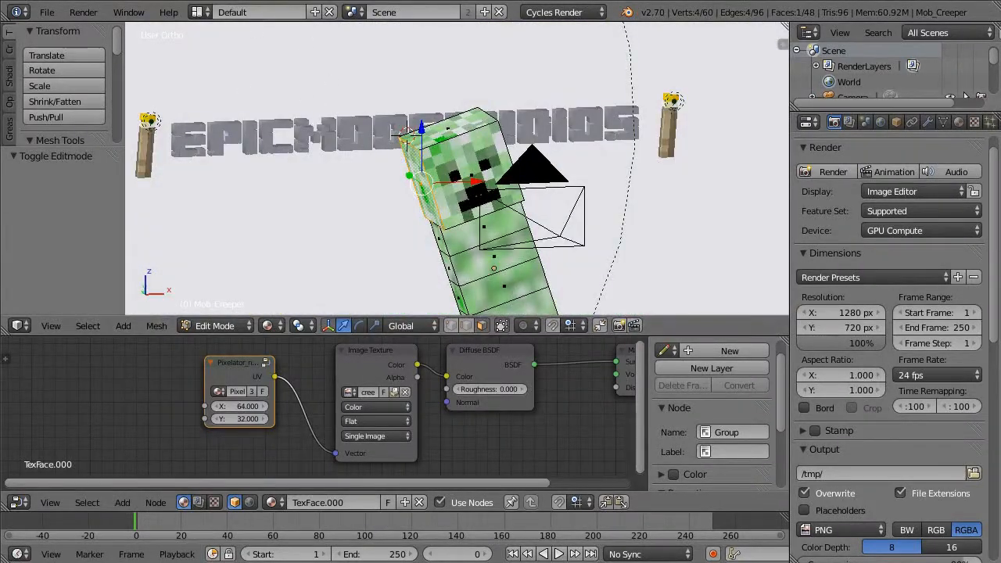
Step: Examine the creeper head's UV mapping in the UV Editing layout by selecting more head faces and placing the 2D cursor beside their UVs
click(200, 11)
click(237, 142)
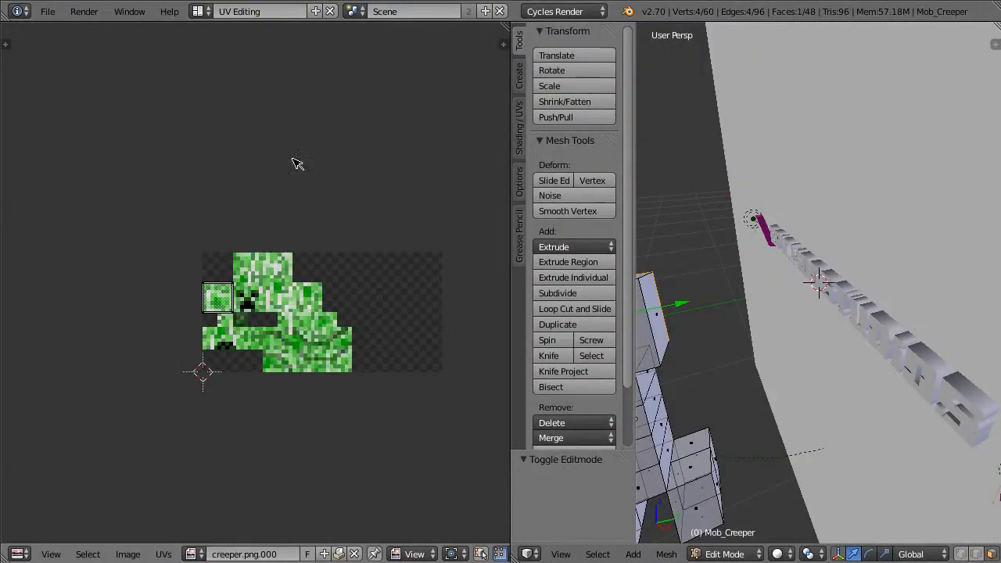
scroll(317, 270, up, 6)
scroll(723, 291, down, 5)
middle_drag(721, 292, 509, 272)
shift+right_click(770, 294)
shift+right_click(765, 289)
shift+right_click(789, 337)
shift+right_click(792, 338)
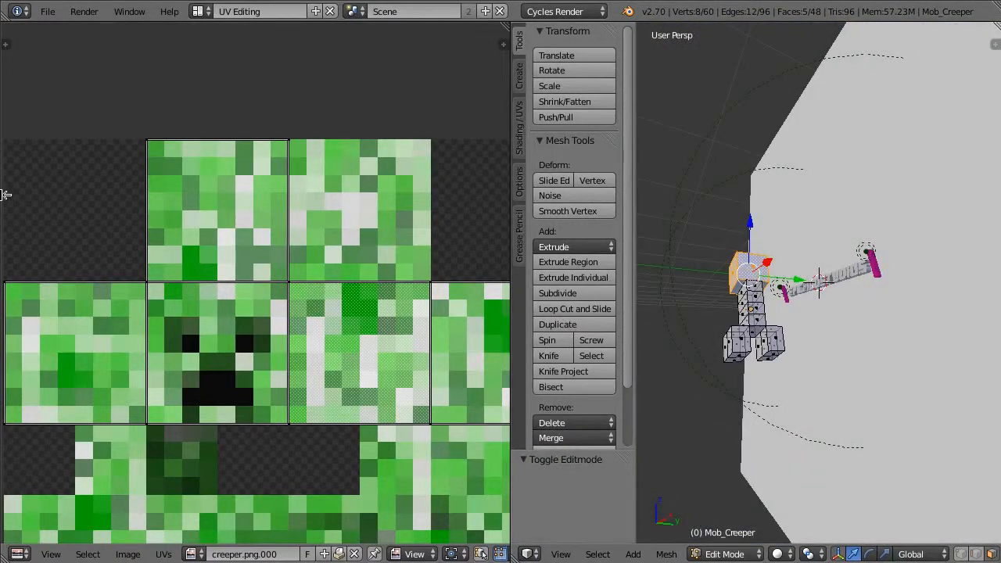
scroll(478, 305, down, 3)
click(125, 287)
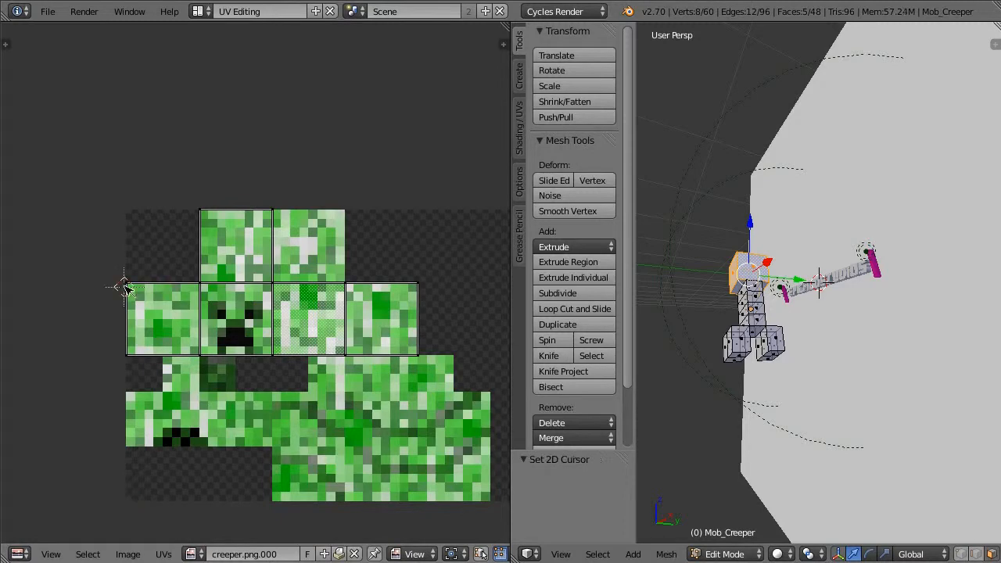
scroll(109, 202, down, 4)
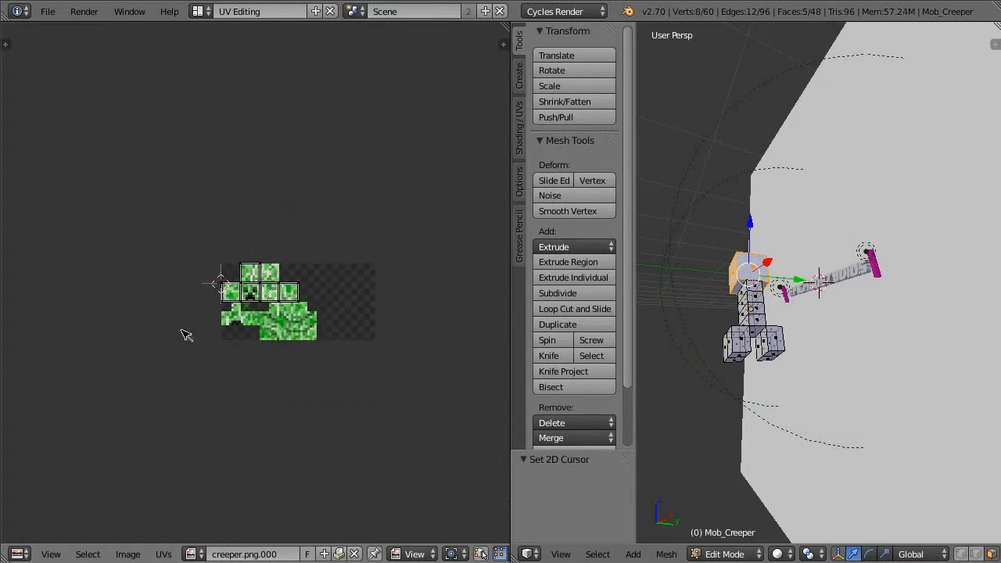
Step: Examine how the creeper's torso faces map onto the texture by selecting several of them, and return to Object Mode
key(Tab)
scroll(711, 280, up, 5)
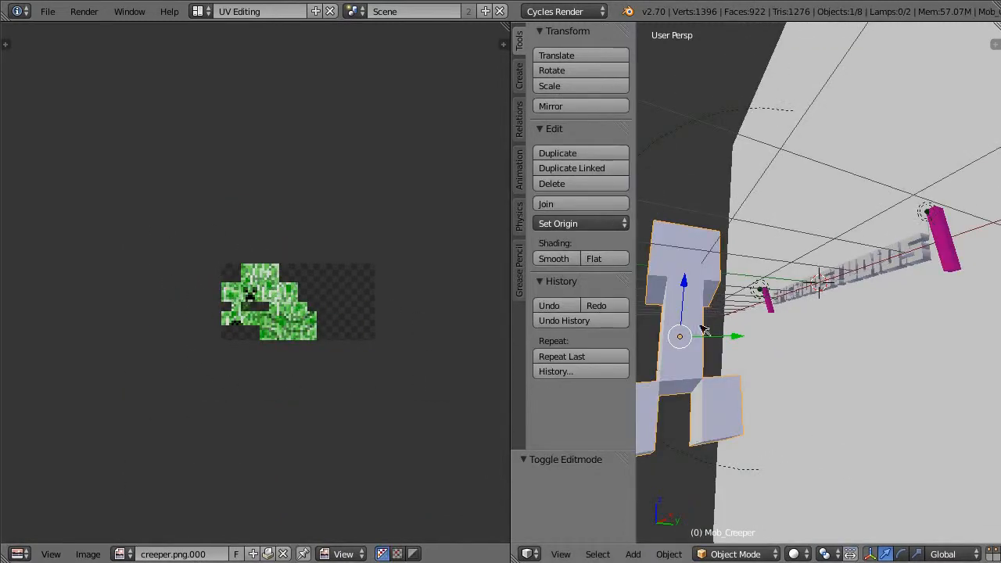
key(Tab)
right_click(674, 341)
scroll(385, 255, up, 5)
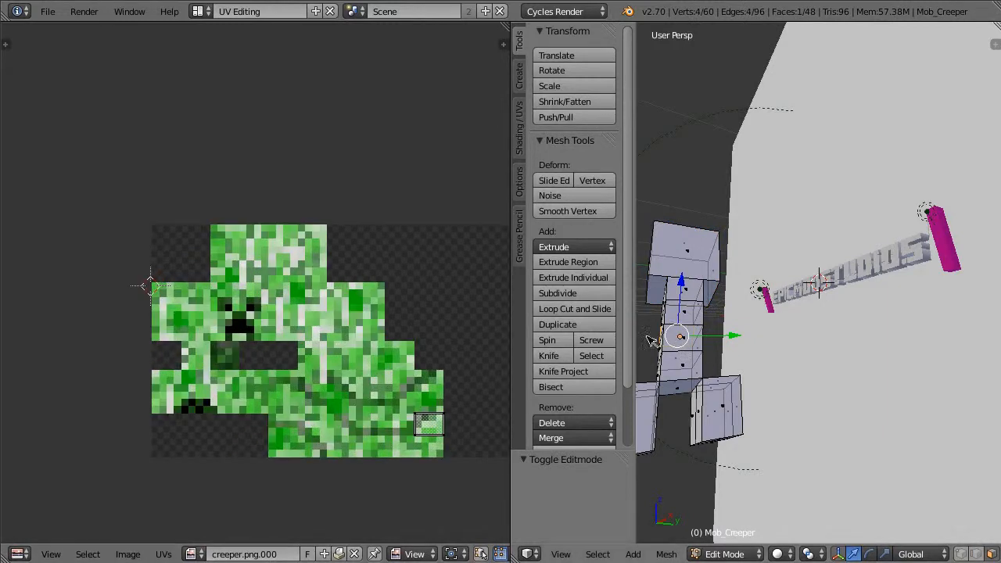
shift+right_click(678, 337)
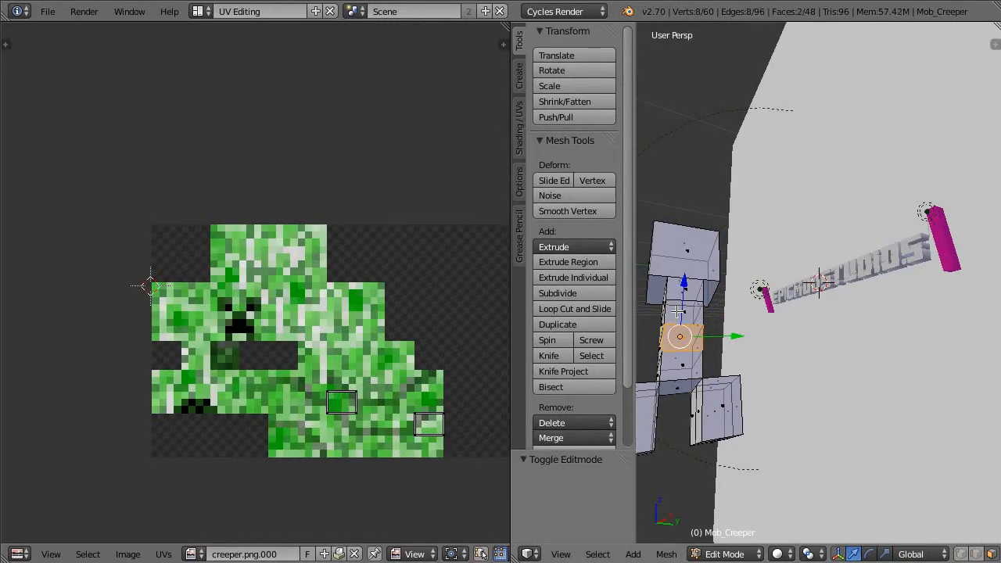
shift+right_click(682, 301)
ctrl+scroll(469, 395, down, 2)
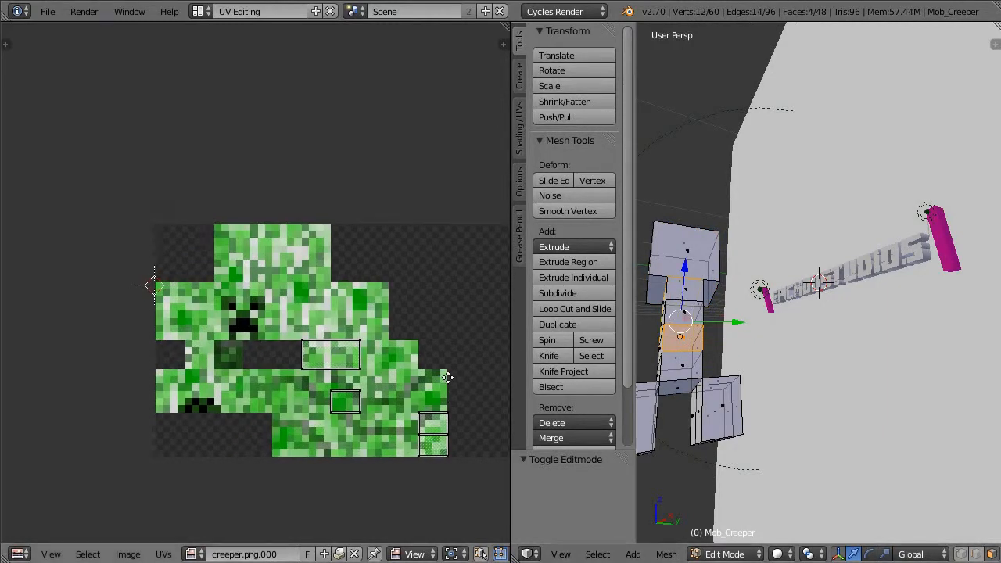
key(Tab)
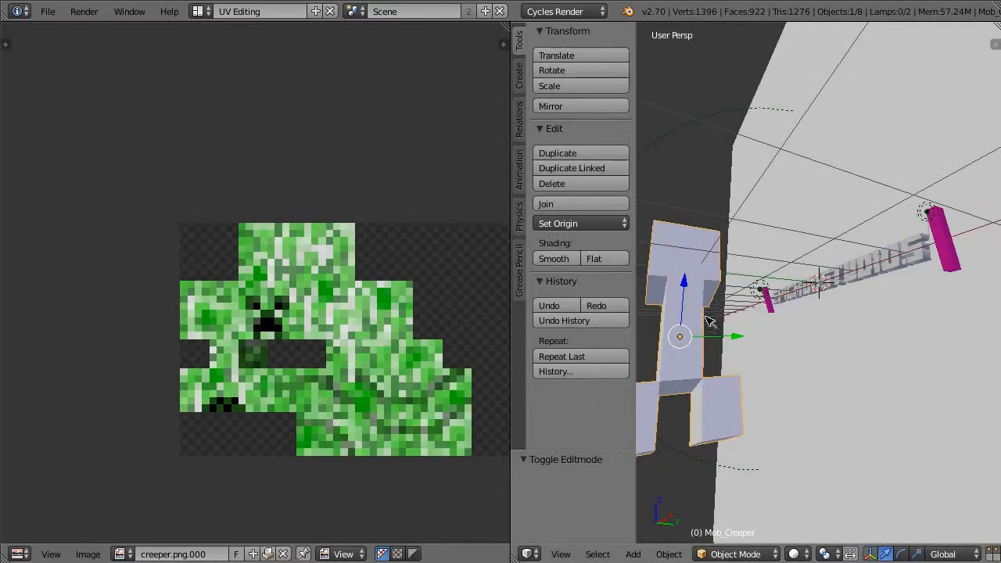
Step: Return to the Default screen layout and set the 3D view's shading to Rendered
click(200, 11)
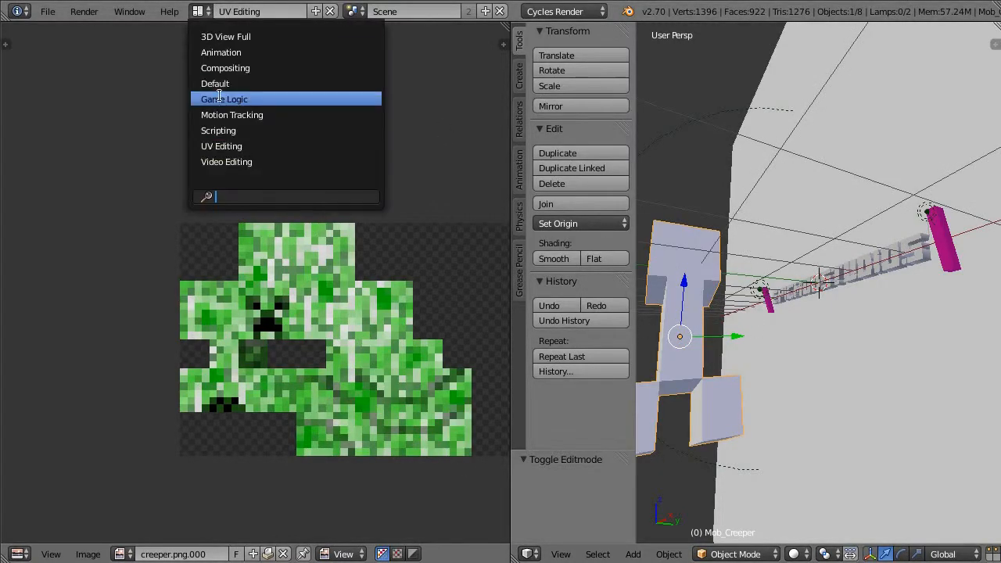
click(274, 376)
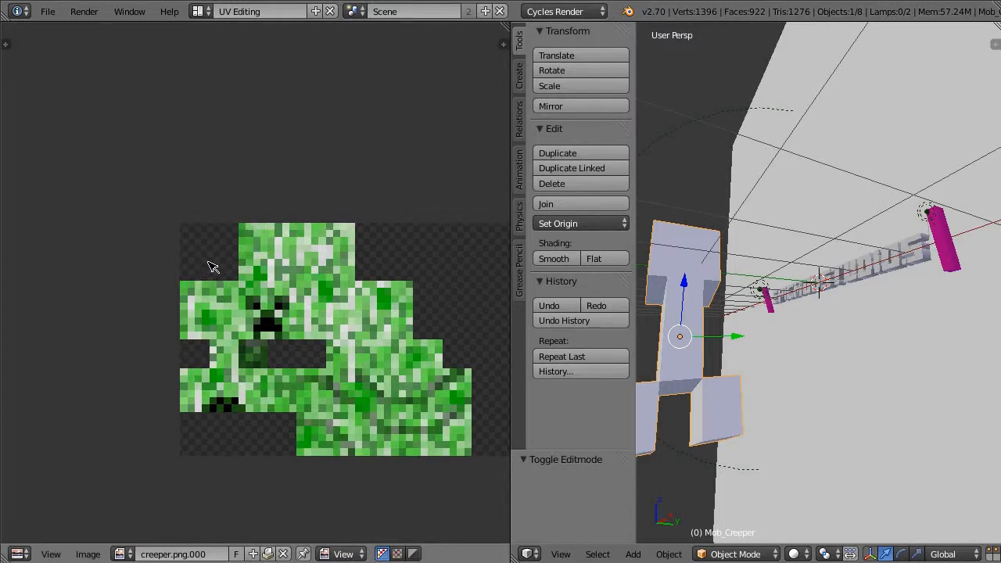
click(200, 11)
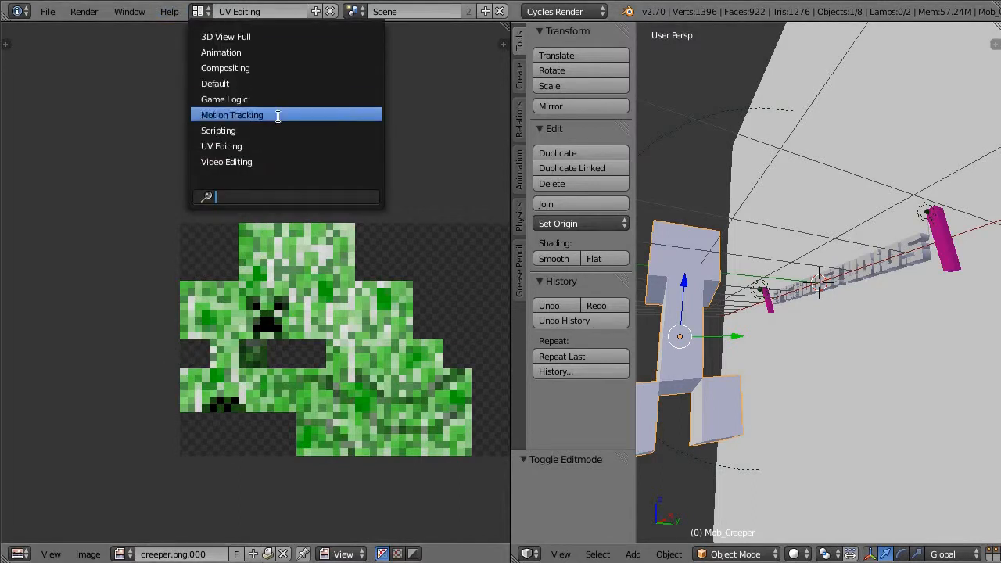
click(251, 82)
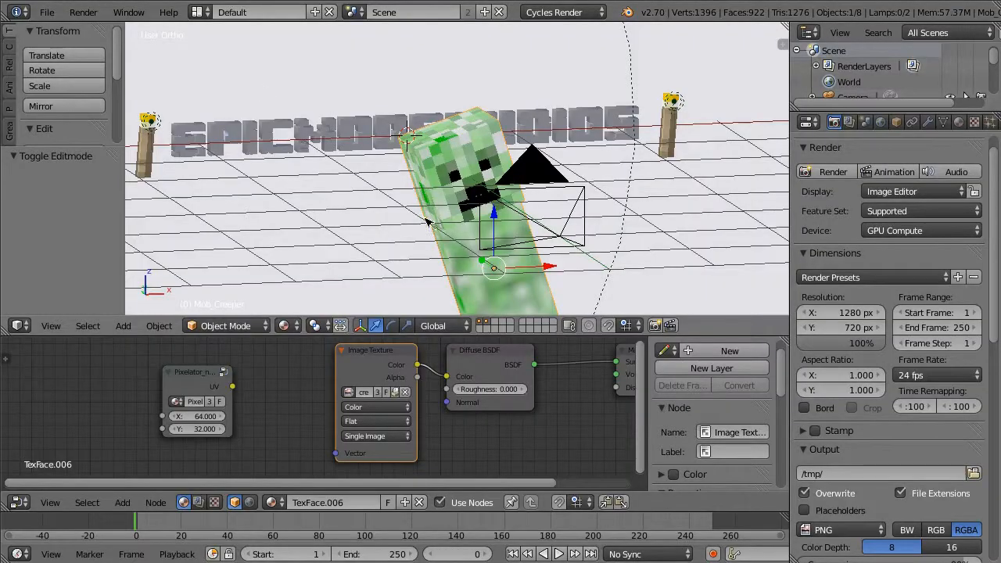
middle_drag(448, 227, 488, 207)
click(311, 328)
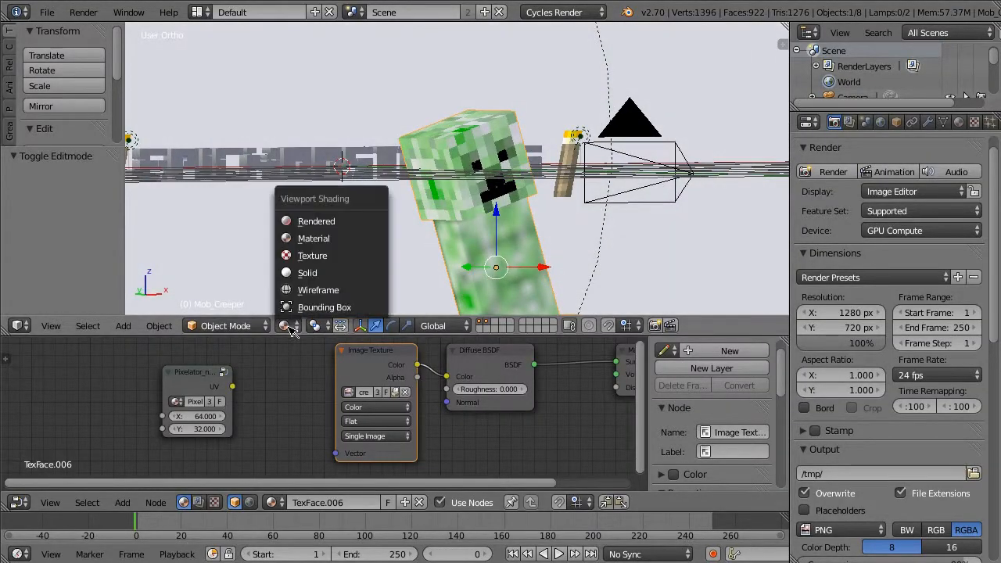
click(312, 220)
scroll(580, 172, down, 4)
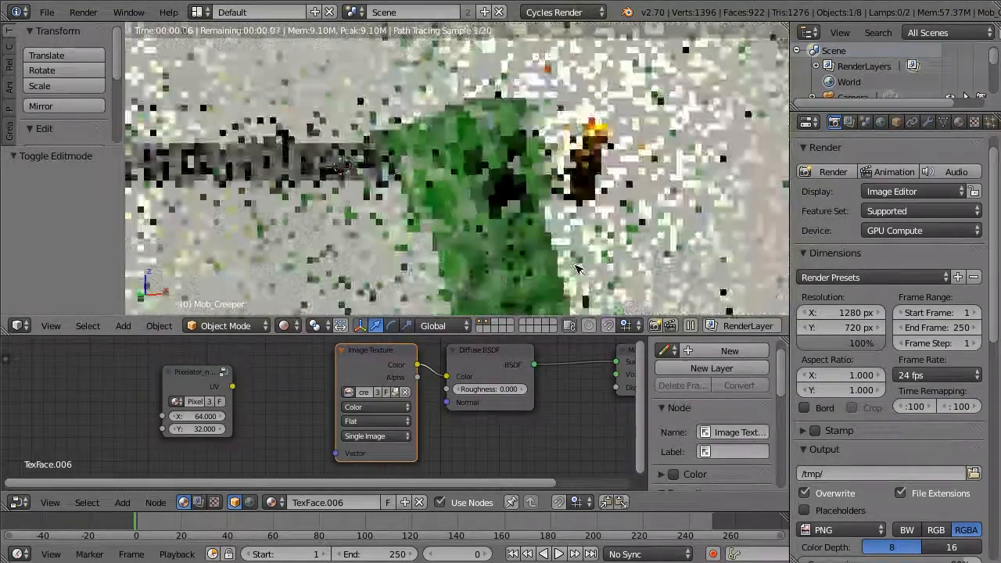
Step: Connect the UV output of the Pixelator_new node to the Image Texture's Vector input in Mob_Creeper's TexFace.006 material
right_click(504, 275)
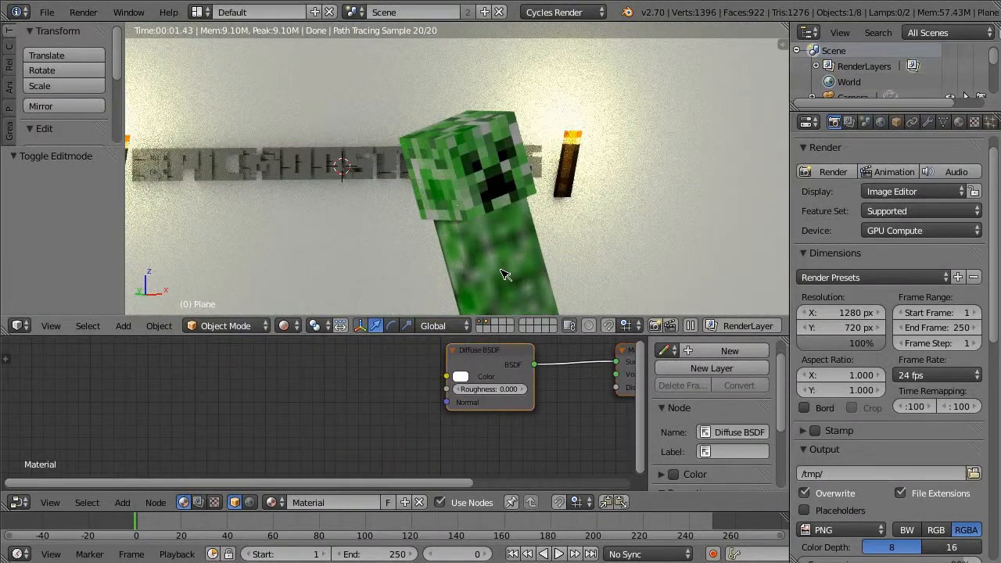
right_click(512, 227)
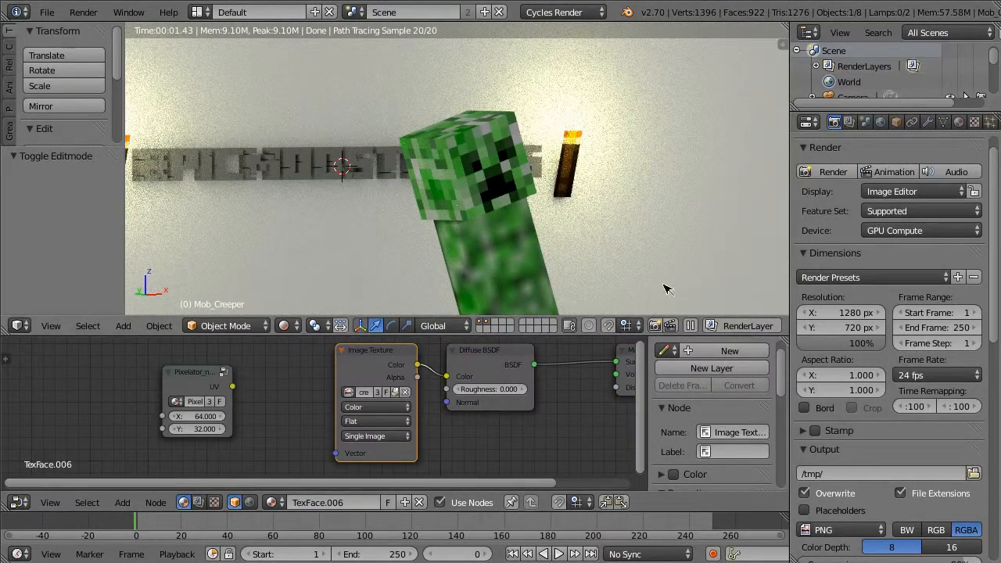
click(958, 122)
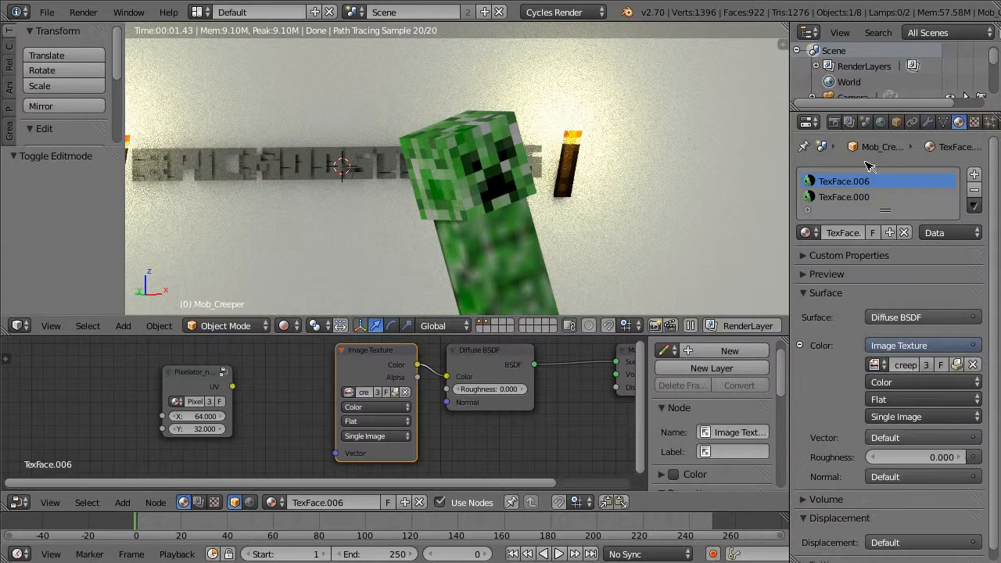
click(816, 197)
click(859, 182)
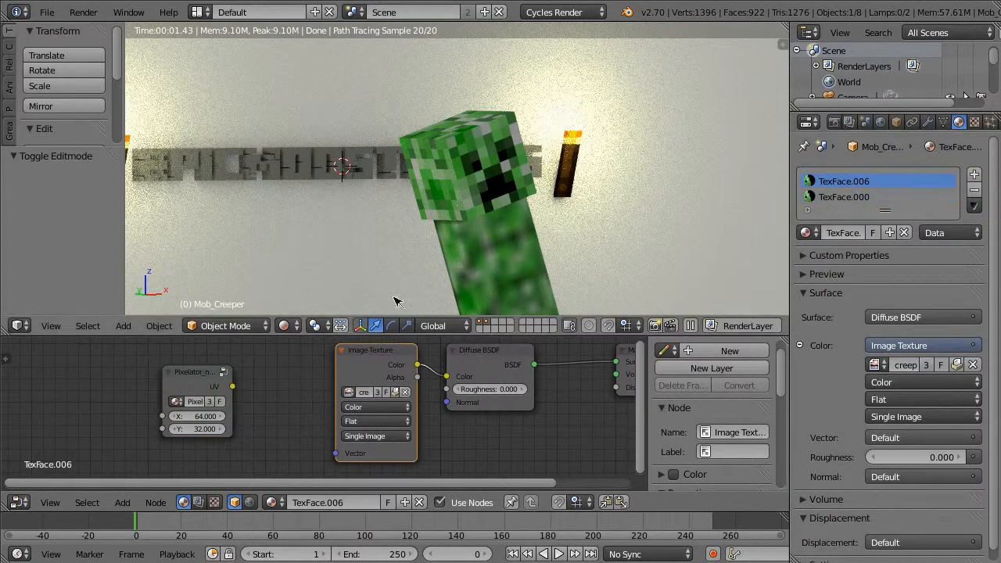
drag(247, 393, 202, 392)
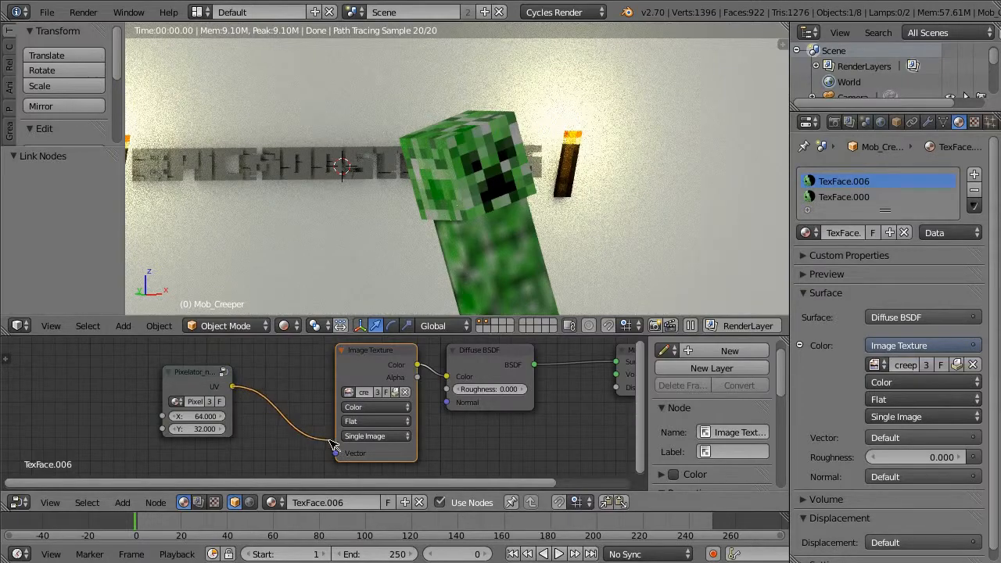
drag(341, 454, 337, 454)
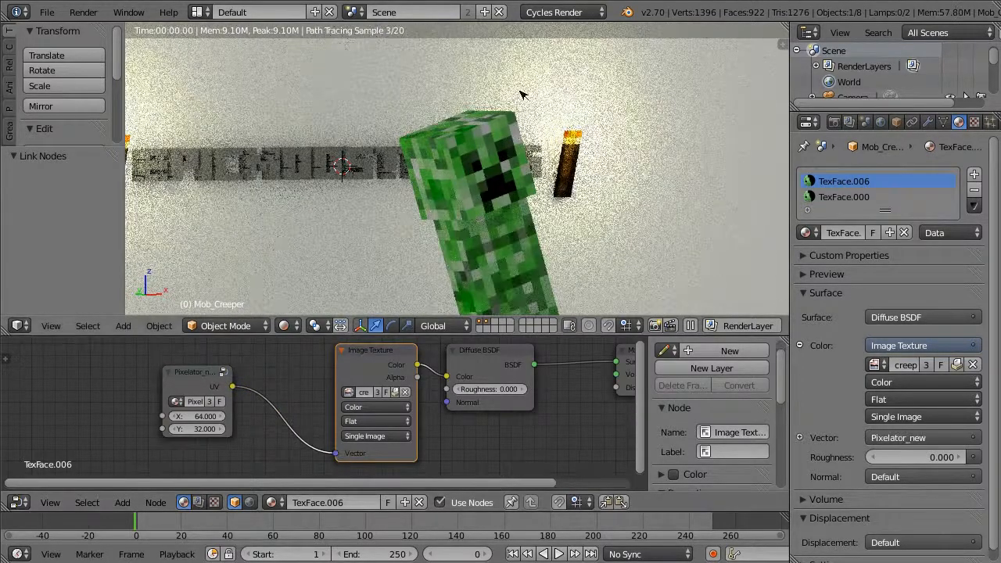
Step: Set the 3D view to Solid shading and select the front face of the creeper's head in Edit Mode
middle_drag(321, 125, 542, 209)
scroll(398, 124, up, 6)
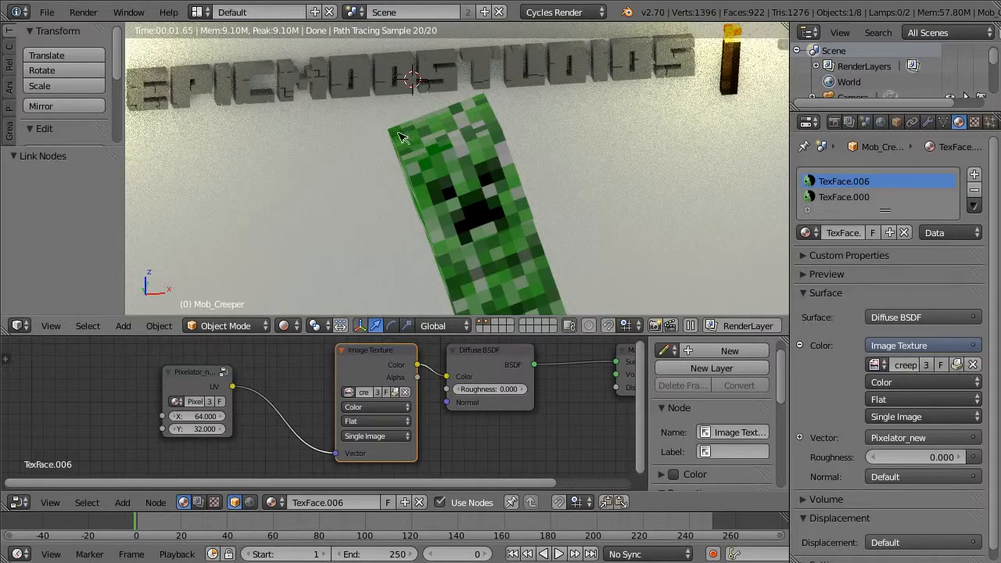
middle_drag(400, 137, 504, 150)
key(Tab)
key(Tab)
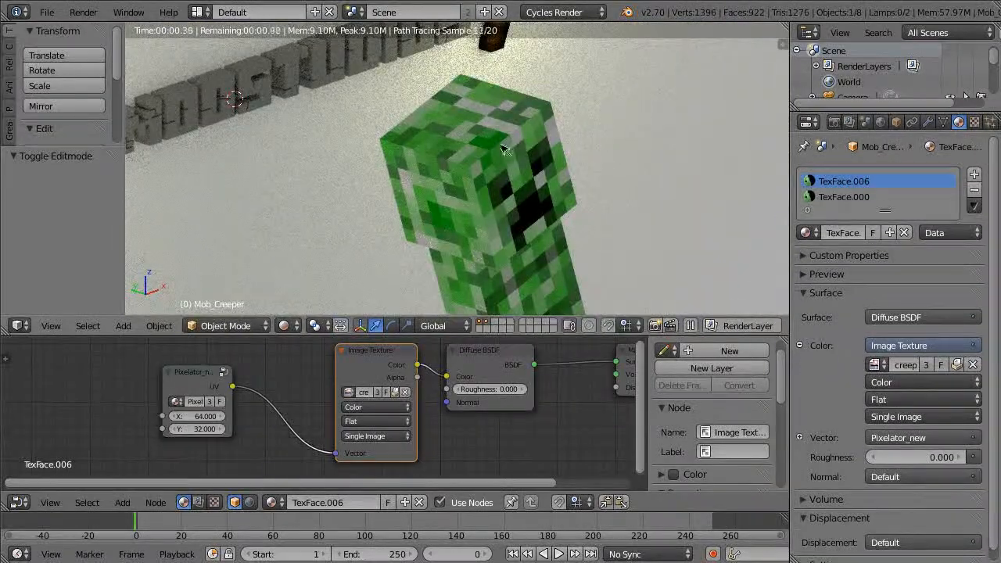
click(283, 325)
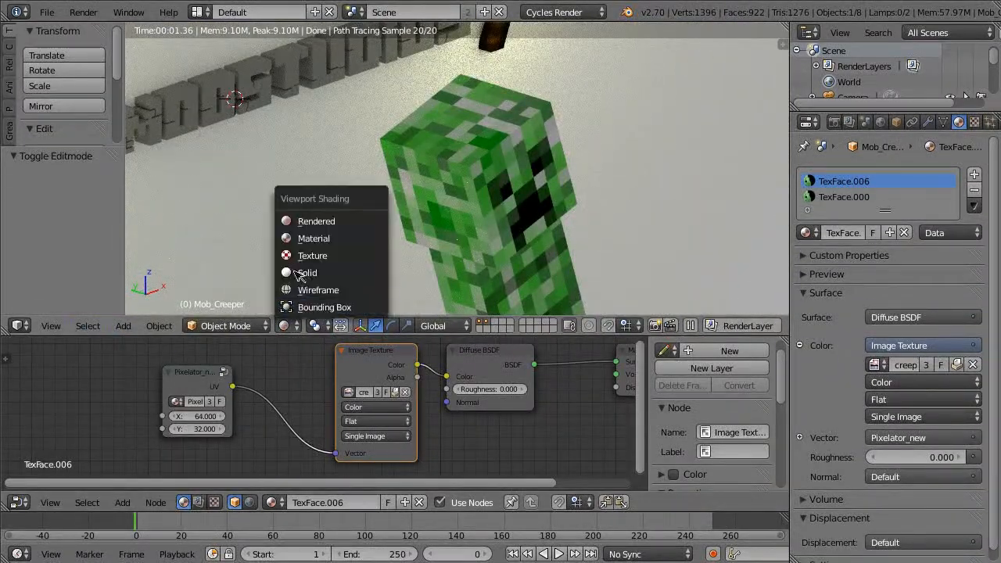
click(309, 272)
key(Tab)
right_click(500, 179)
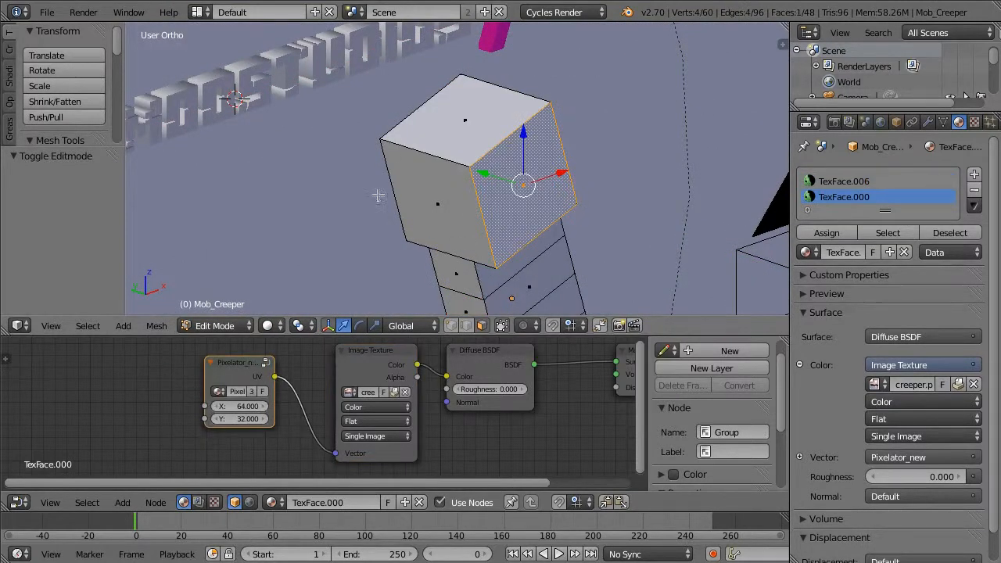
Step: Examine in the UV Editing layout how the head's front and top faces map onto the creeper texture, and return to Object Mode
click(199, 11)
click(236, 86)
click(198, 12)
click(266, 143)
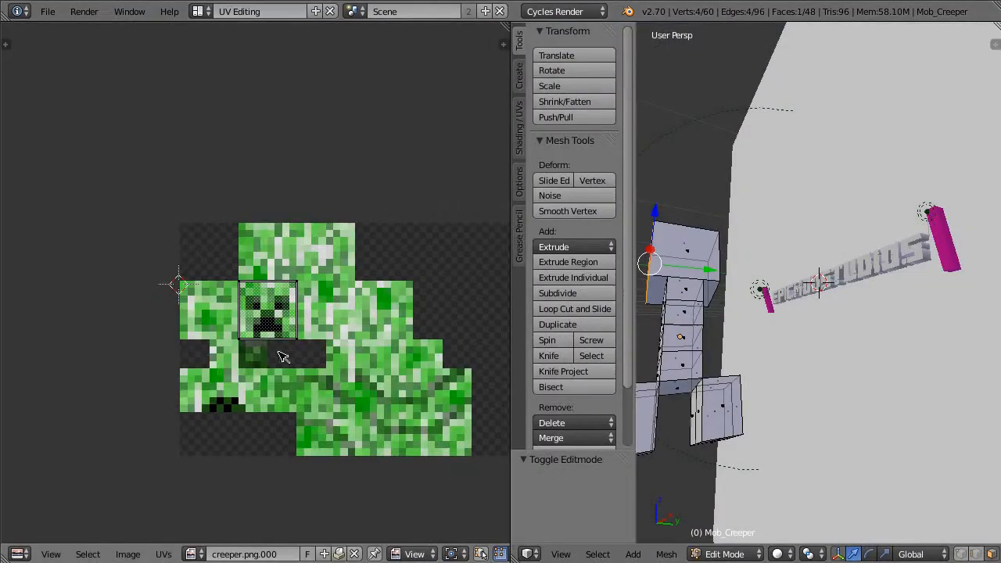
right_click(707, 245)
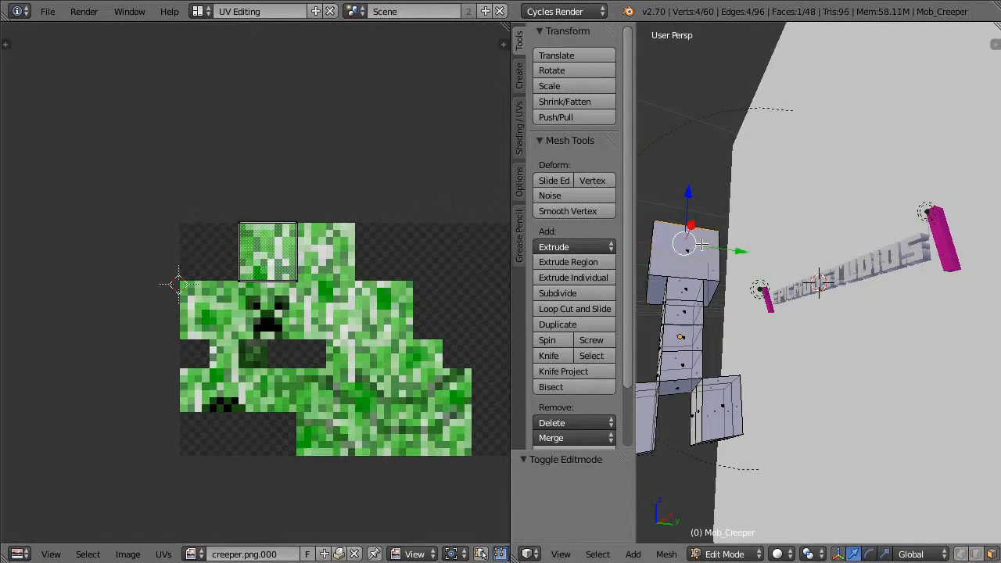
key(Tab)
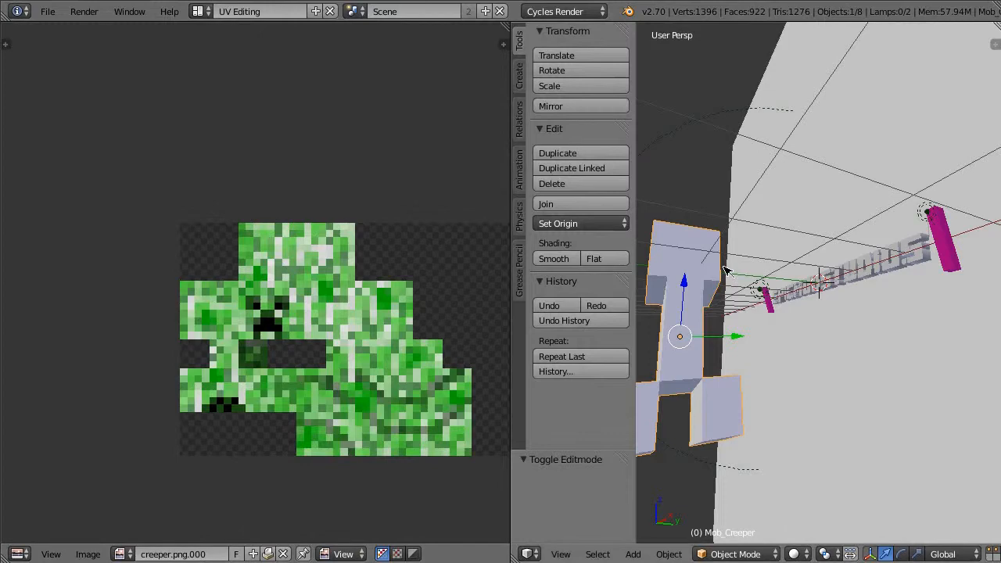
Step: Select the Tortch_wall object and return to the Default screen layout to view its light.002 material nodes
right_click(944, 249)
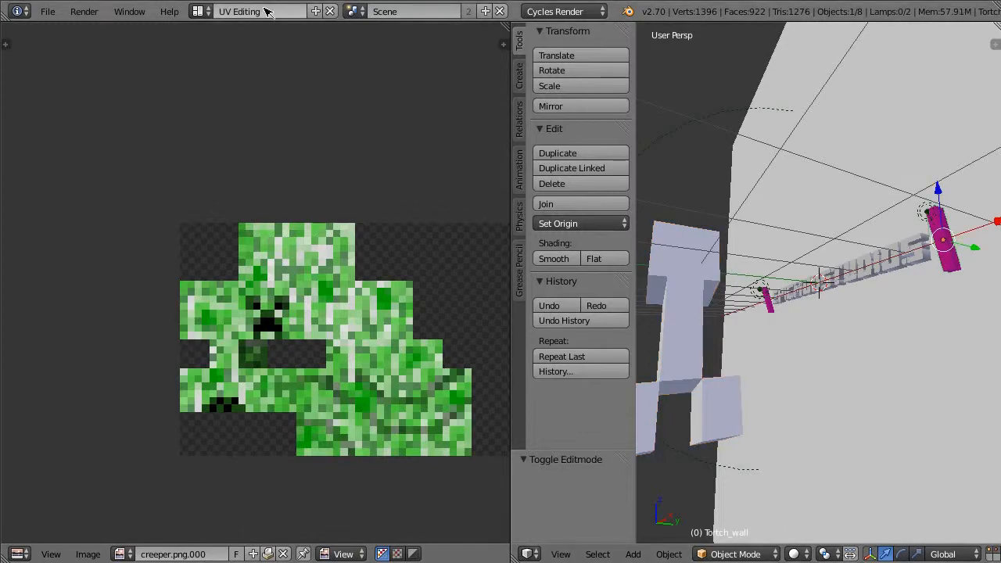
click(197, 11)
click(235, 84)
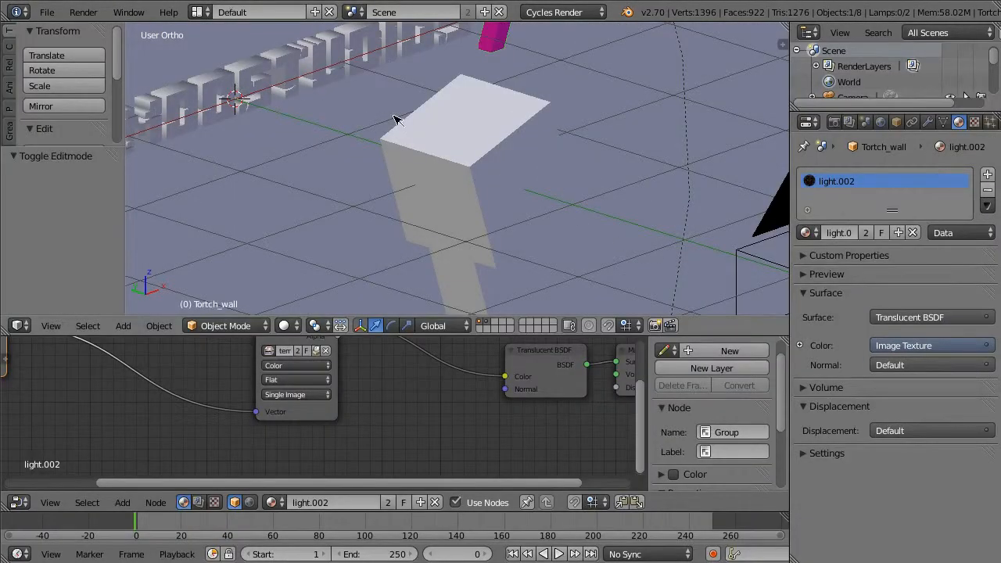
scroll(398, 121, down, 6)
scroll(305, 411, up, 1)
middle_drag(301, 411, 159, 436)
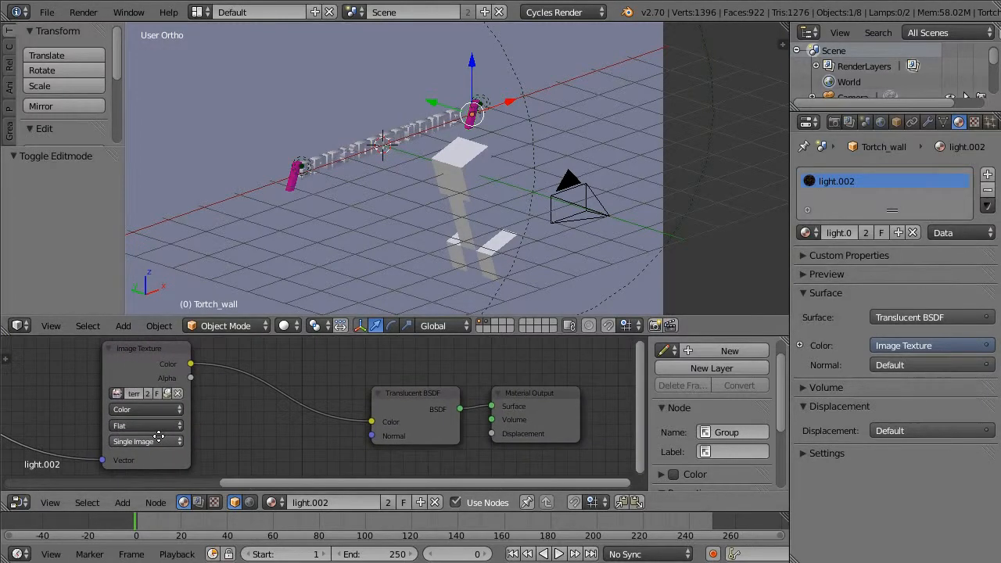
click(123, 502)
scroll(458, 150, up, 5)
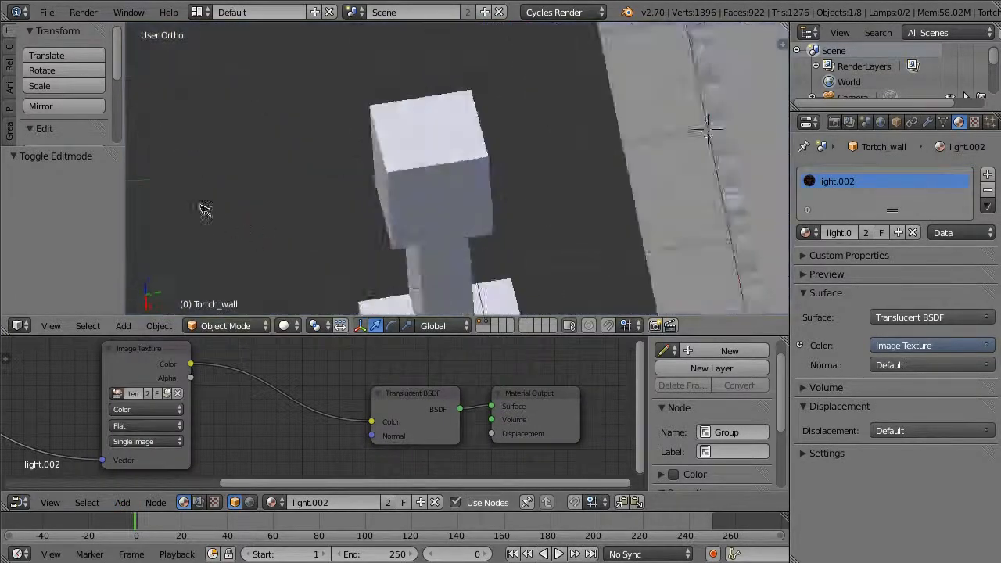
middle_drag(203, 209, 290, 257)
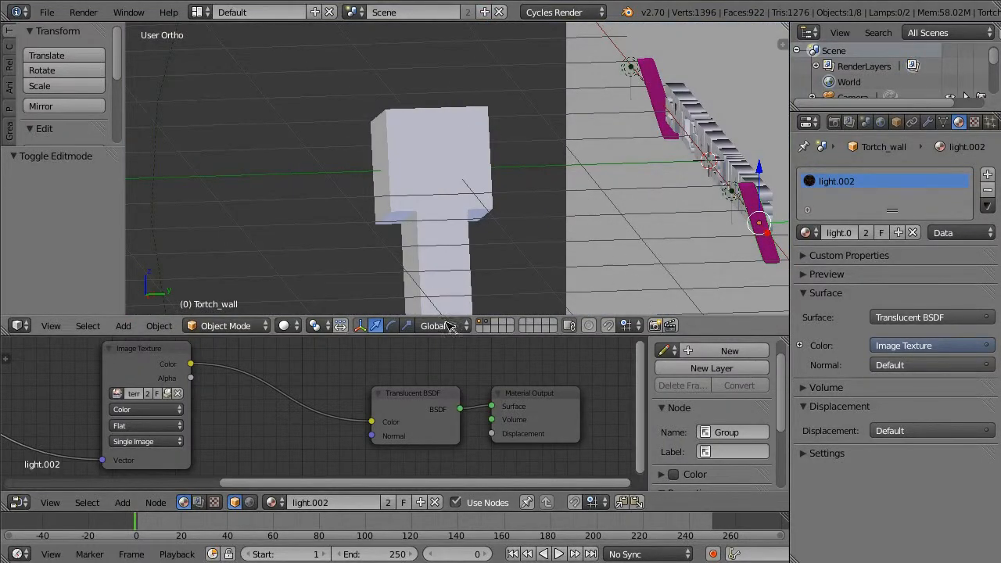
Step: Set the 3D view to Rendered shading and inspect the wall torch up close and the scene from the front
click(285, 326)
click(297, 271)
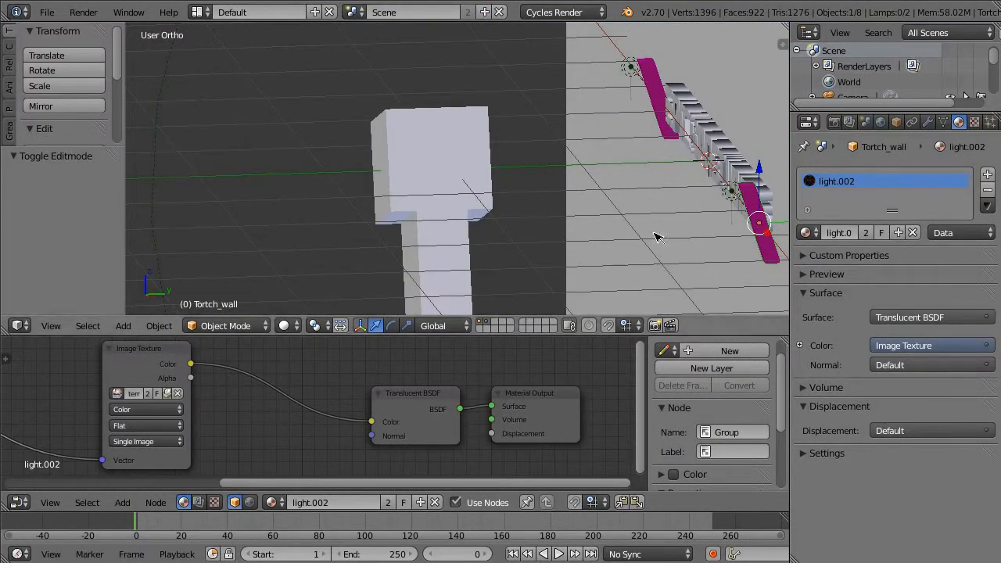
click(286, 326)
click(303, 222)
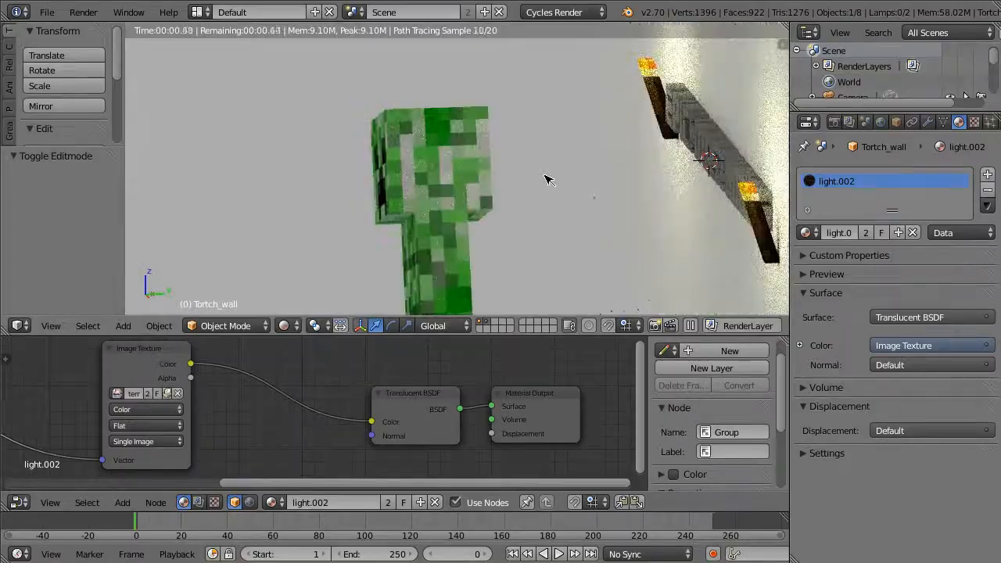
shift+middle_drag(588, 138, 297, 65)
scroll(313, 94, up, 7)
shift+middle_drag(362, 246, 364, 383)
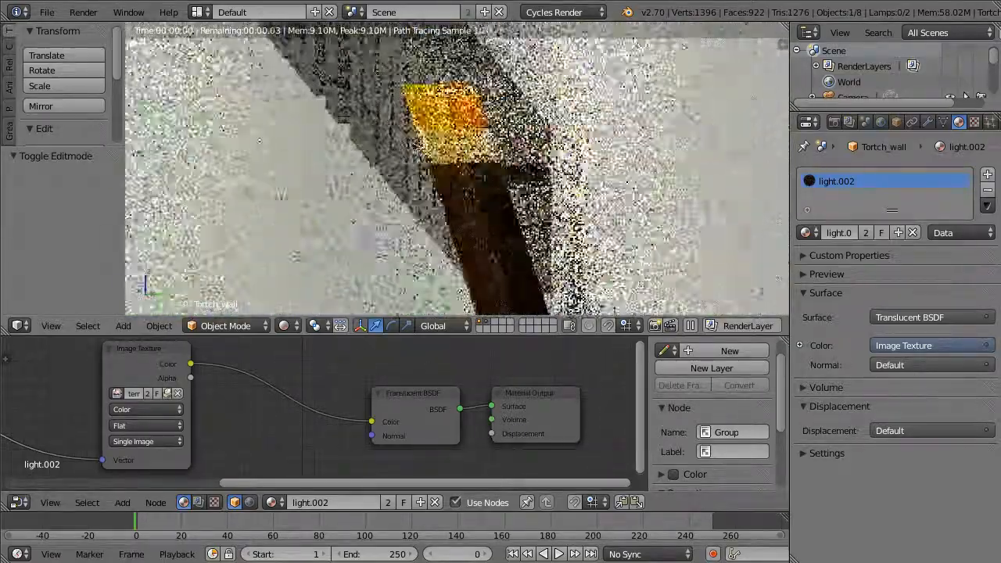
middle_drag(358, 122, 569, 123)
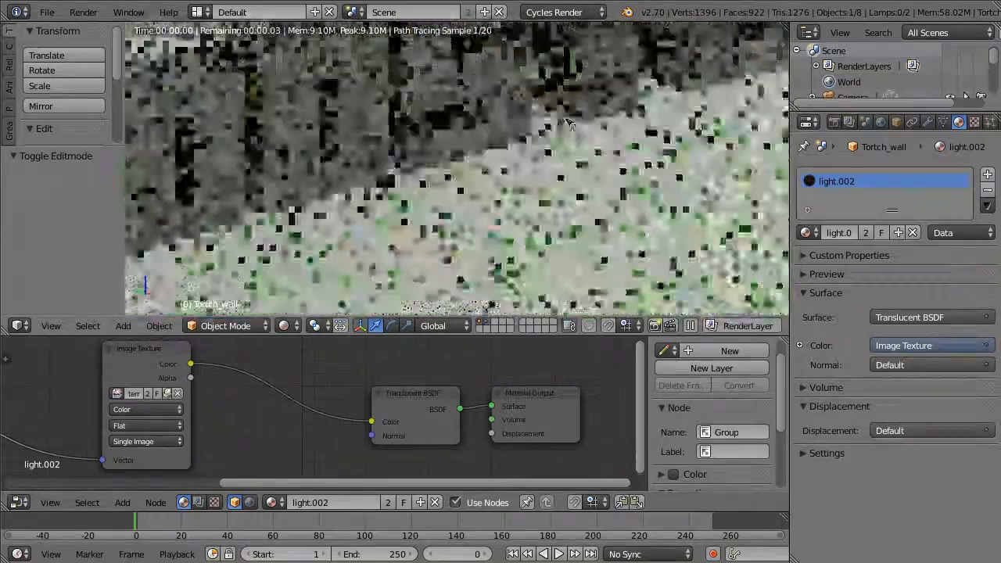
scroll(568, 123, down, 11)
middle_drag(418, 138, 296, 160)
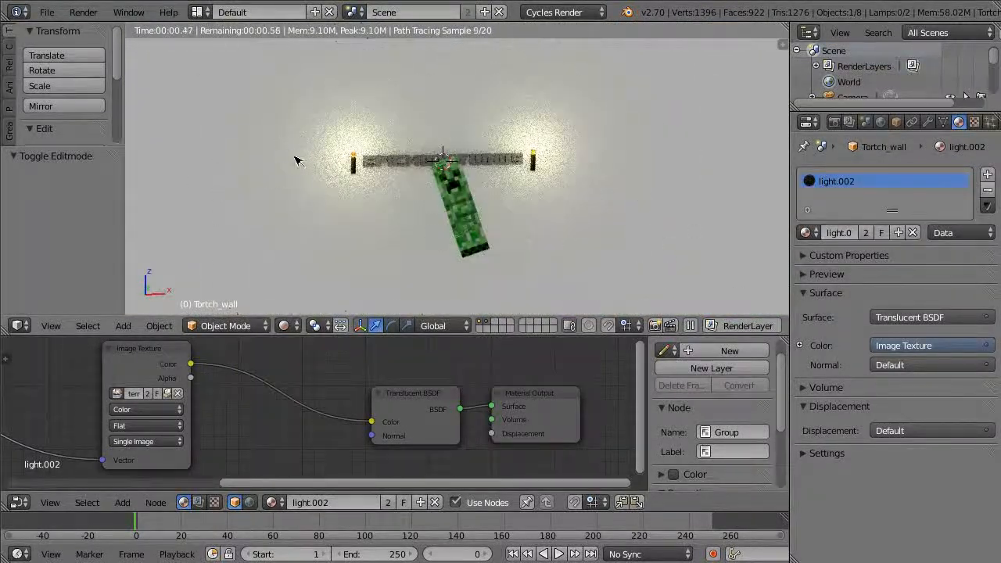
Step: Examine the Pixelator_new node of the torch's light.002 material and display the scene's render settings
middle_drag(140, 443, 543, 453)
scroll(402, 257, up, 3)
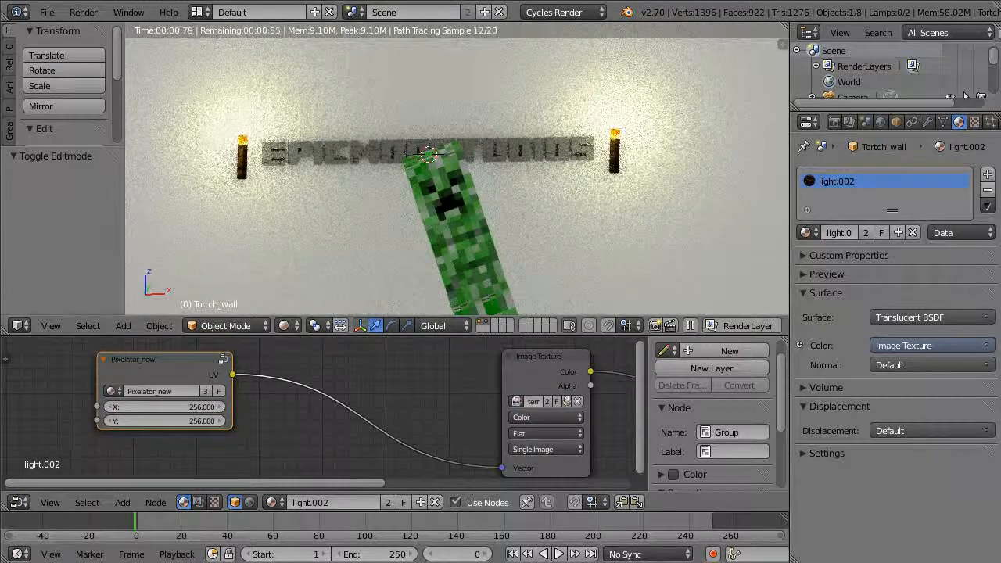
click(47, 12)
click(78, 125)
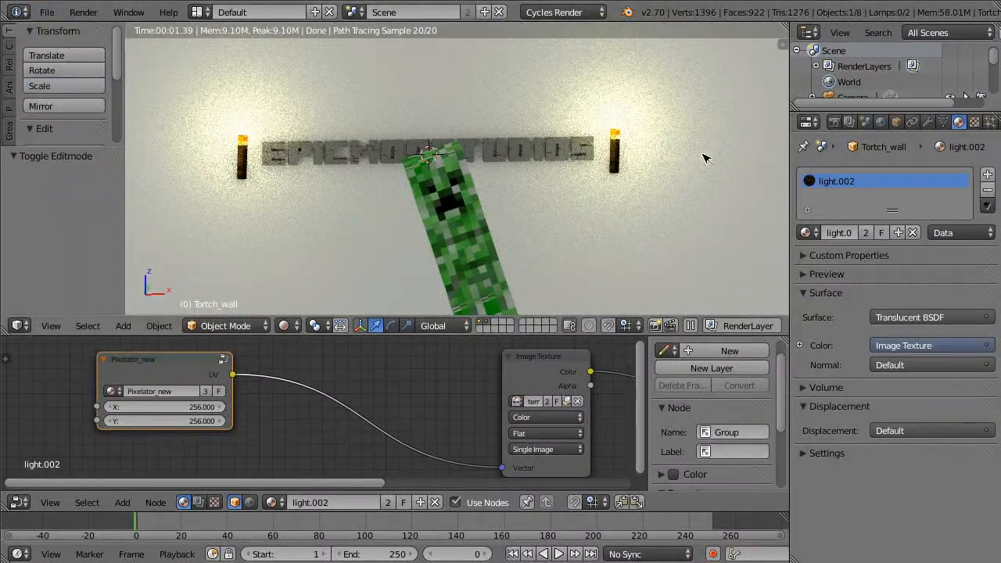
click(833, 122)
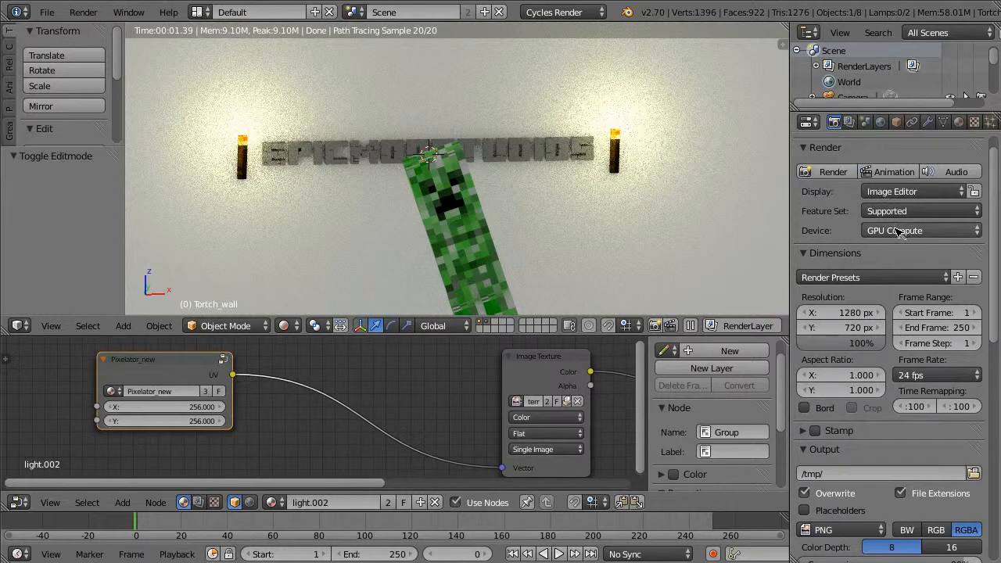